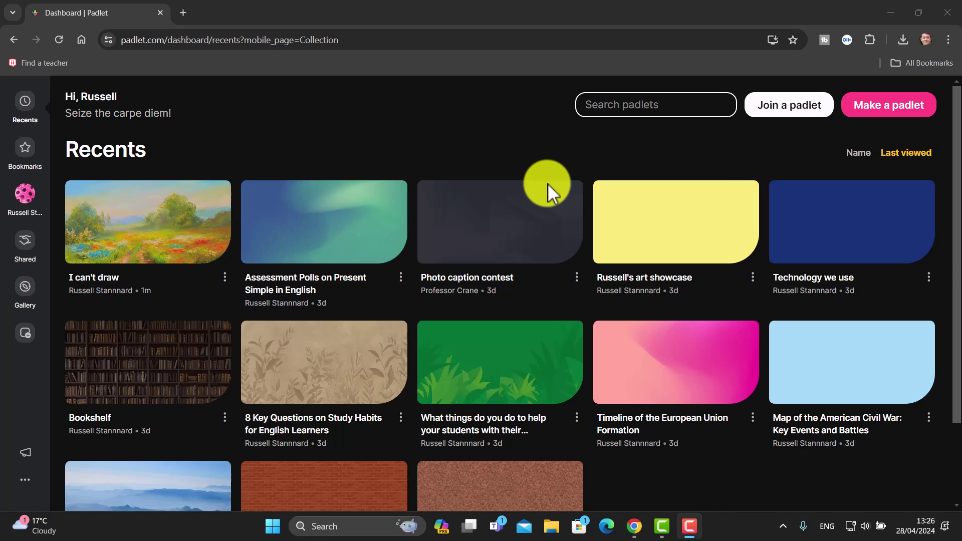
Step: Generate AI assessment polls on "Past simple in English" with objective "Recognise sentences correctly written in the past simple", grade 12, Intermediate difficulty
click(890, 111)
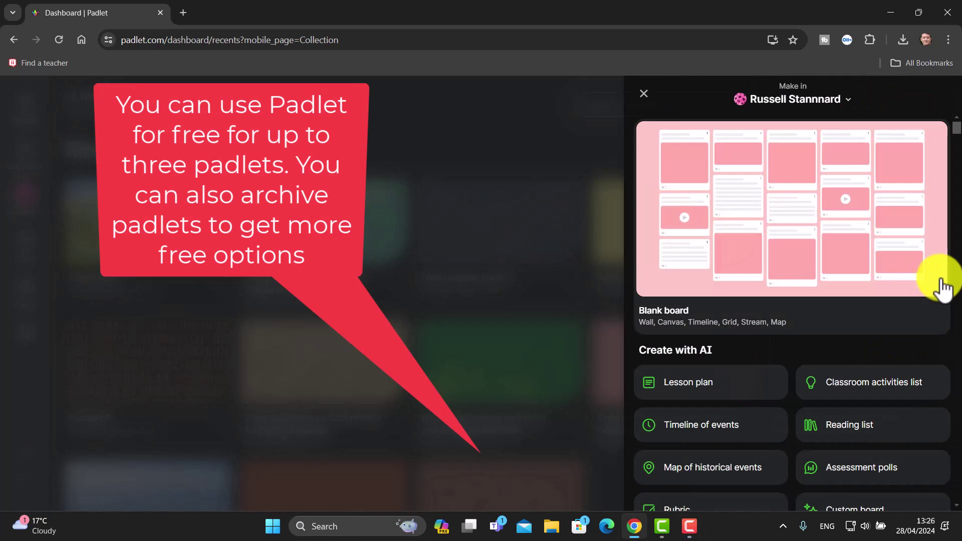
click(853, 476)
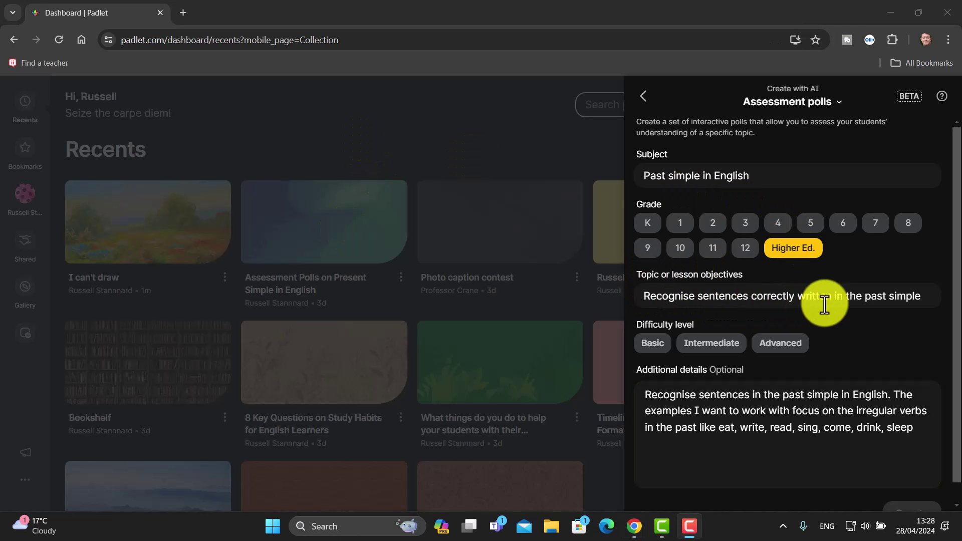
click(747, 249)
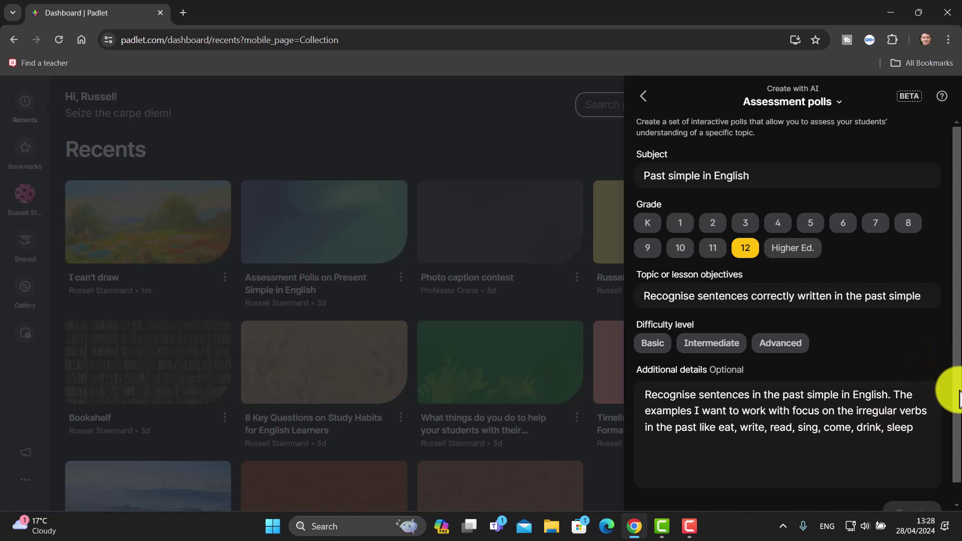
drag(958, 398, 951, 440)
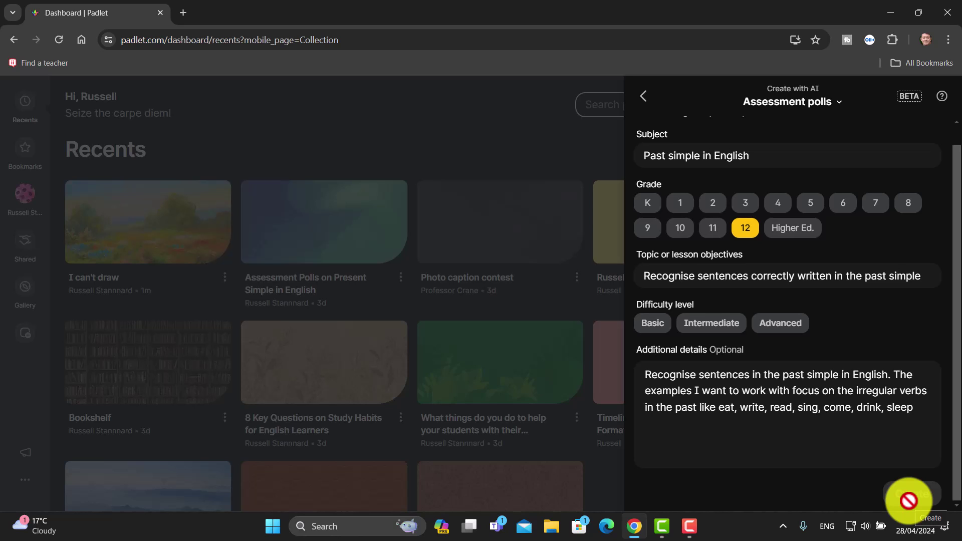
click(716, 333)
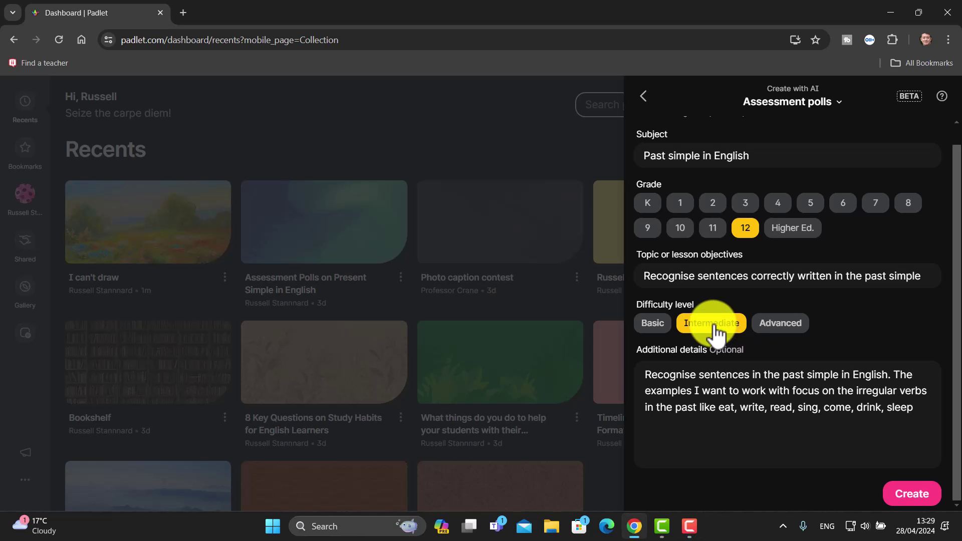
click(909, 495)
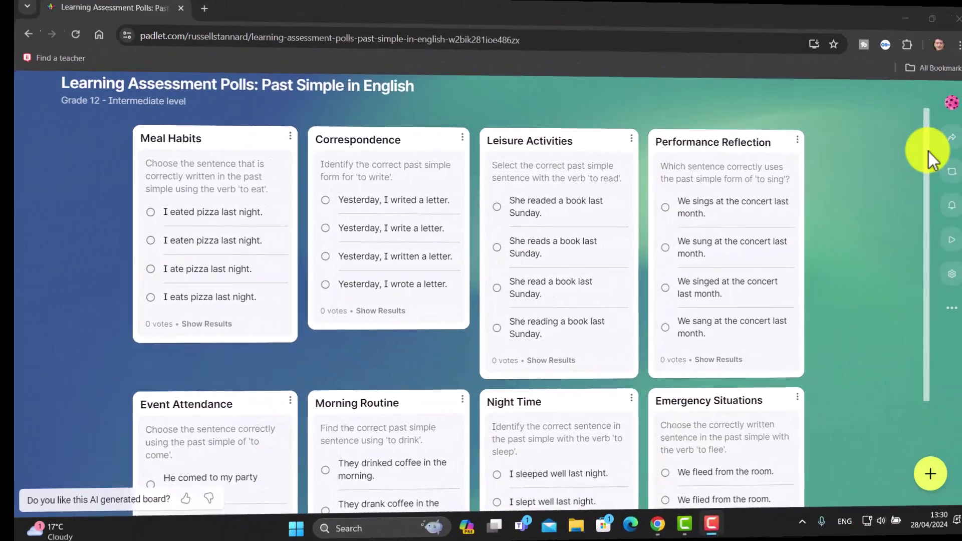
Step: Display the QR code for sharing the assessment polls board, and close it
drag(927, 151, 897, 122)
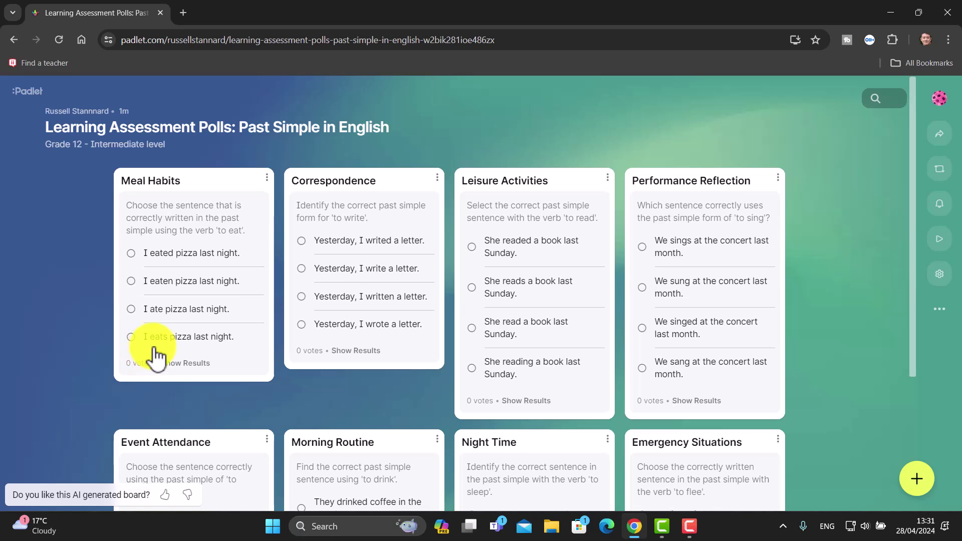
click(939, 134)
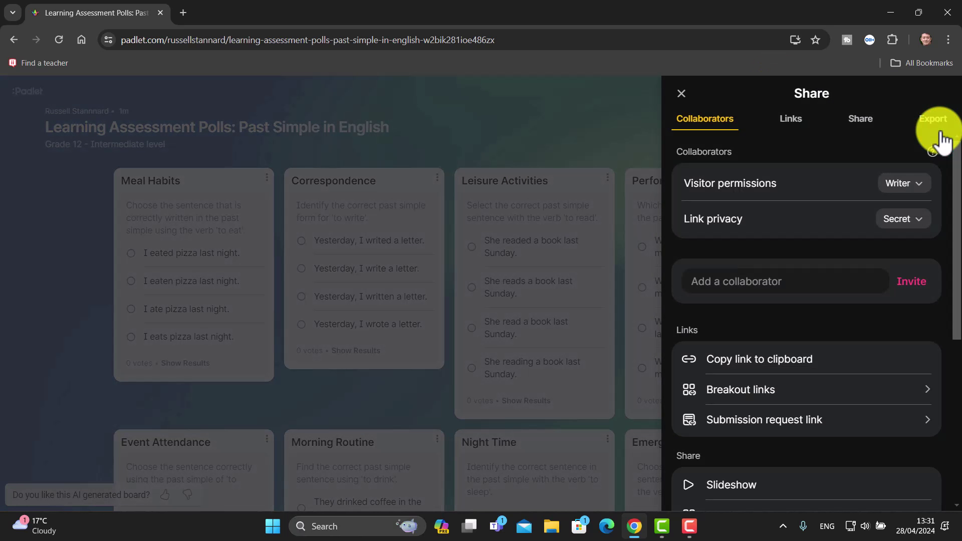
click(859, 121)
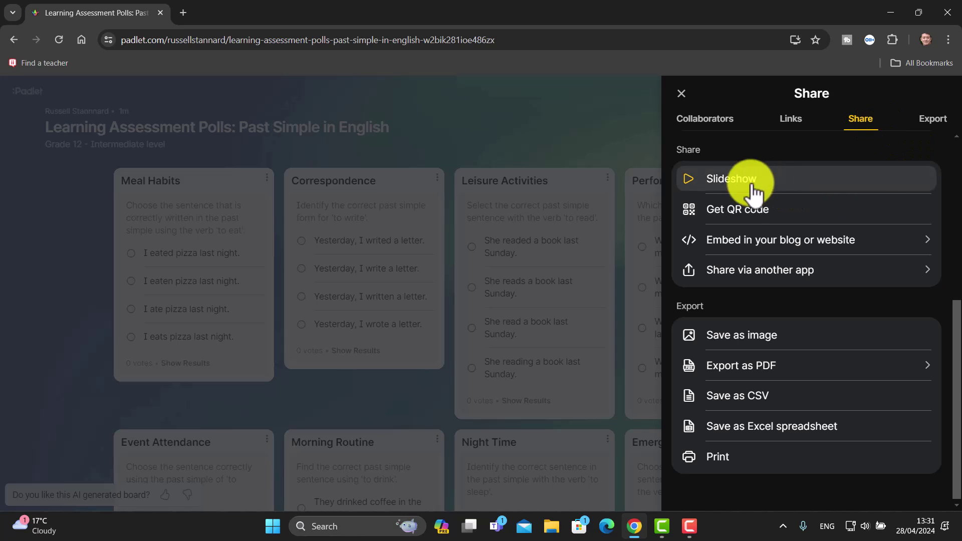
click(730, 215)
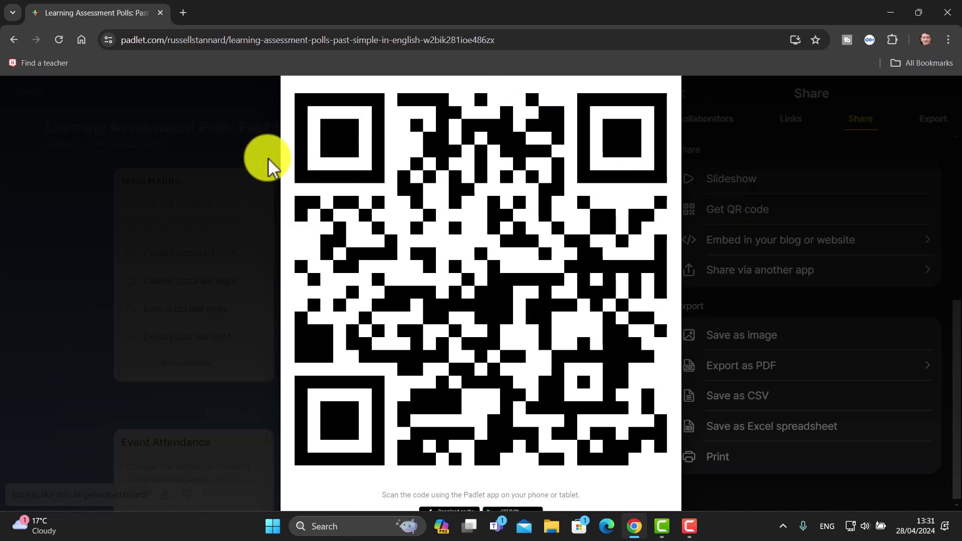
key(Escape)
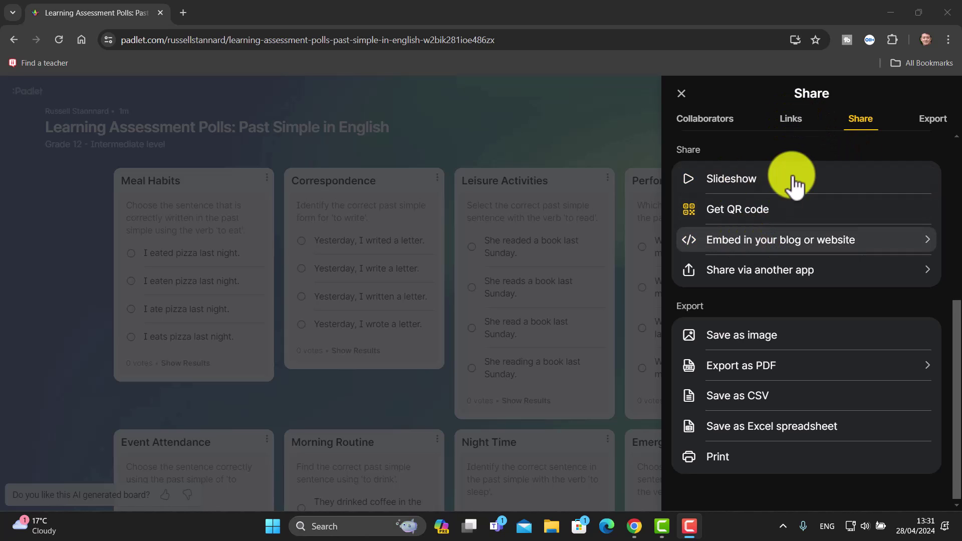
Step: Copy the board's link to the clipboard and open it in Microsoft Edge as a visitor
click(793, 122)
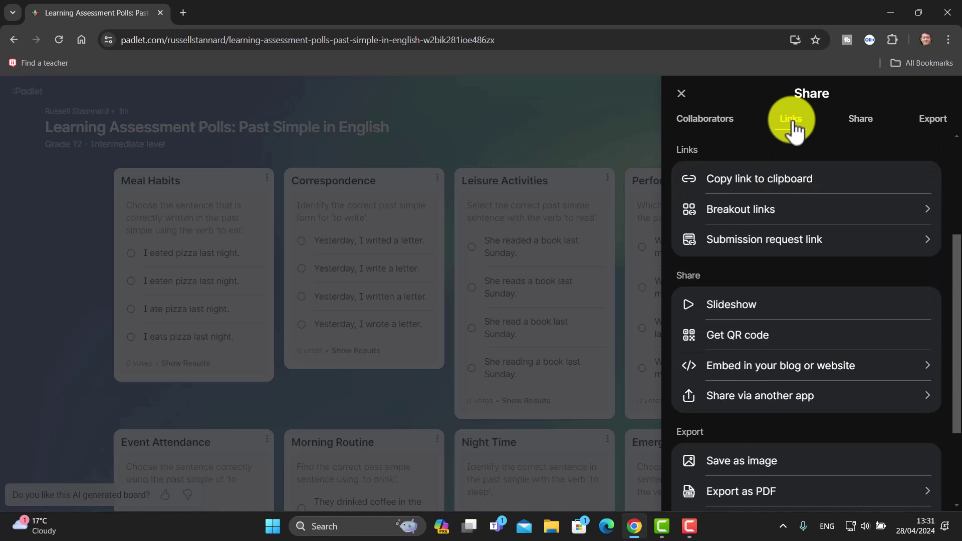
click(777, 186)
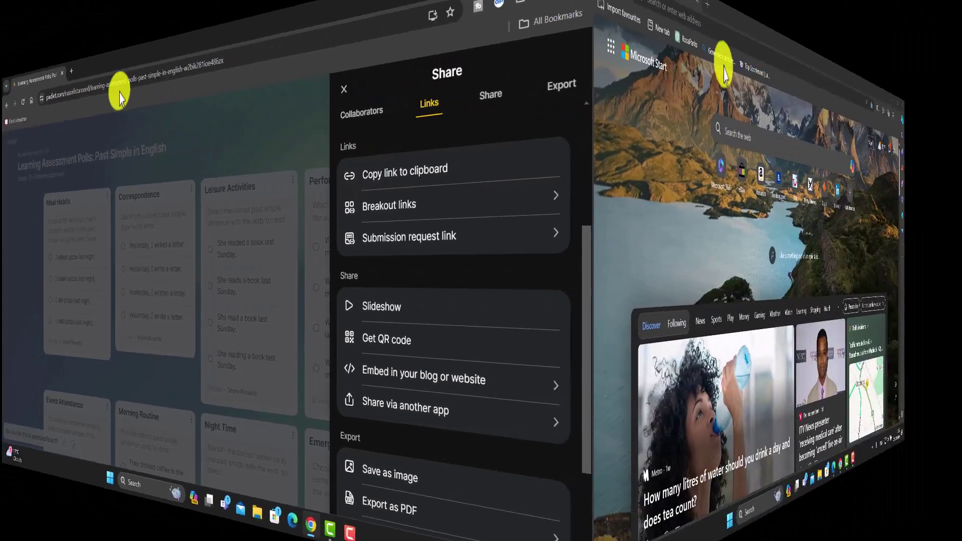
click(245, 31)
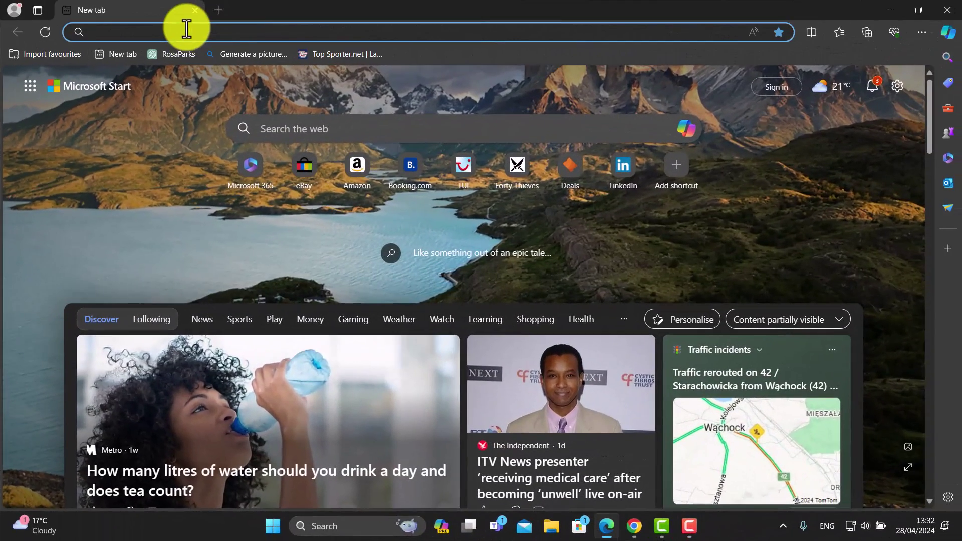
key(ctrl+v)
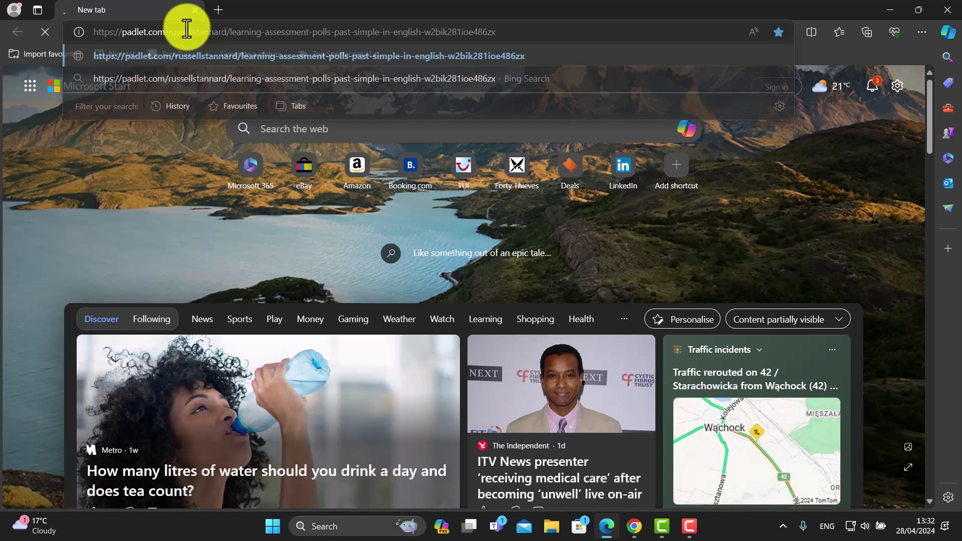
key(Return)
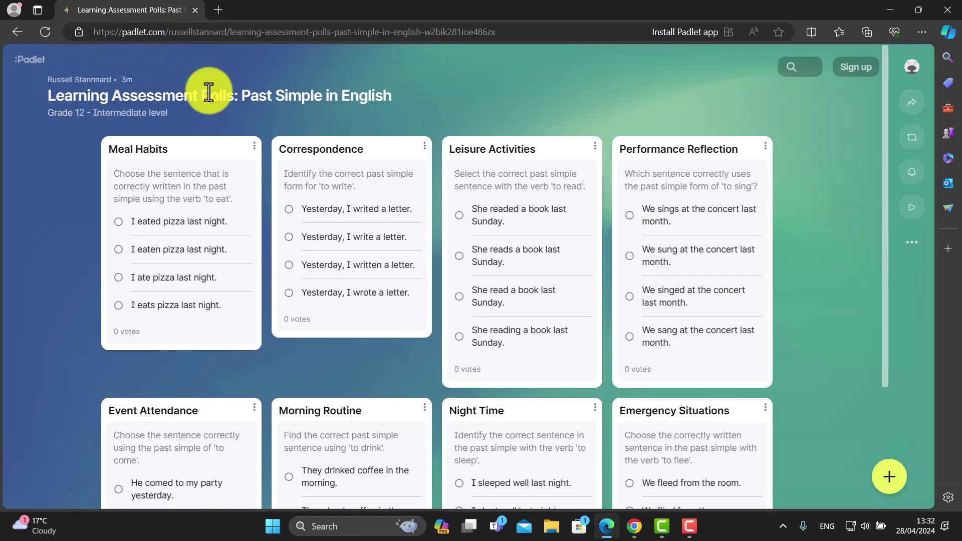
Step: Vote for "I ate pizza last night." in Meal Habits and "Yesterday, I wrote a letter." in Correspondence
click(118, 277)
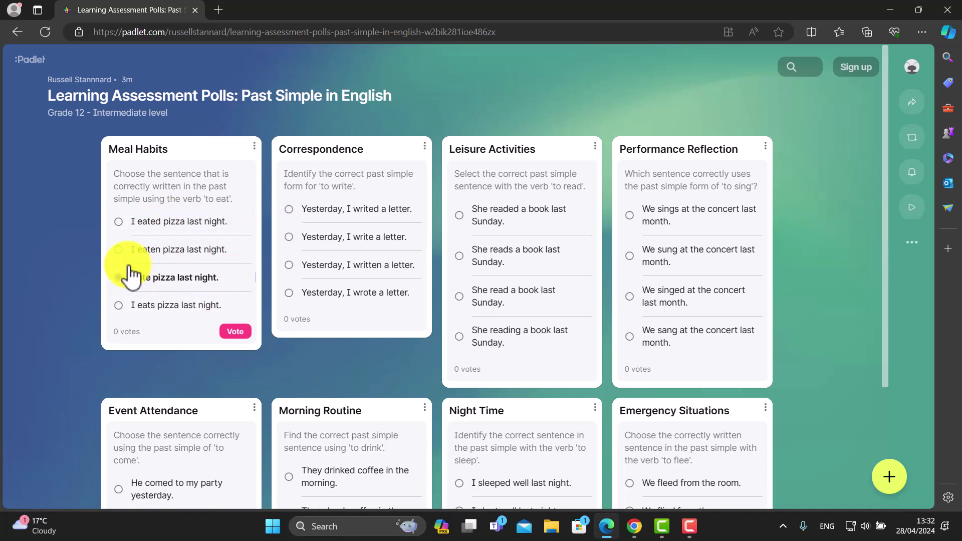
click(234, 332)
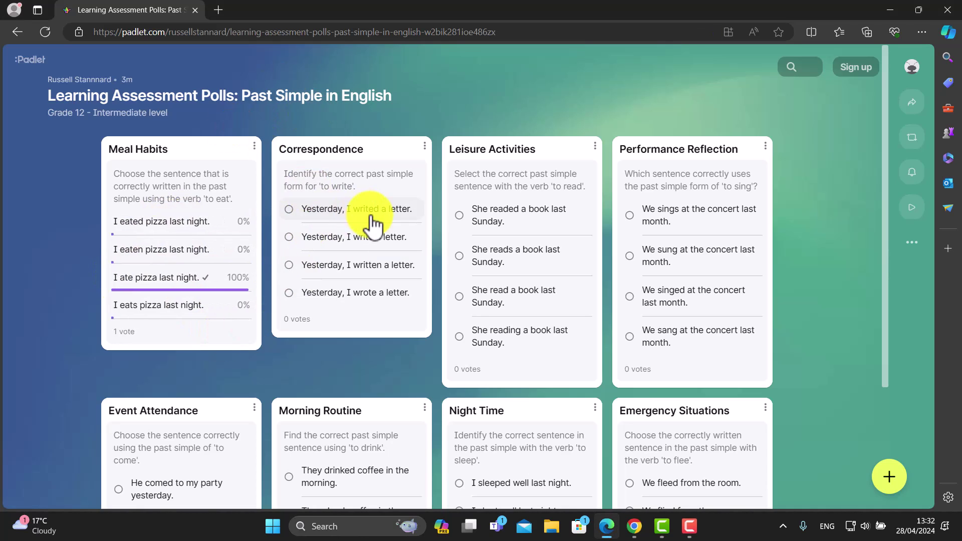
click(295, 295)
click(407, 319)
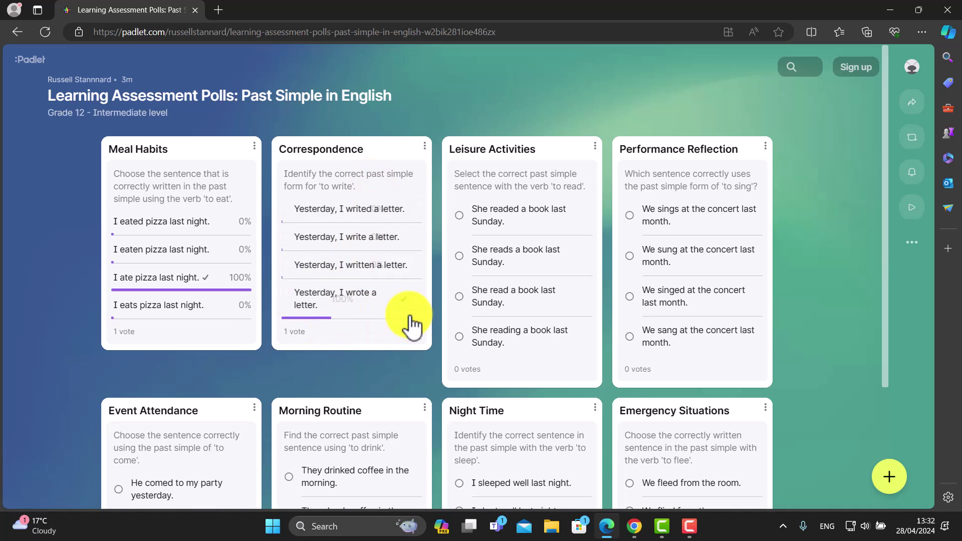
Step: Vote for "She reads a book last Sunday." in Leisure Activities and "We sings at the concert last month." in Performance Reflection
click(459, 257)
click(575, 369)
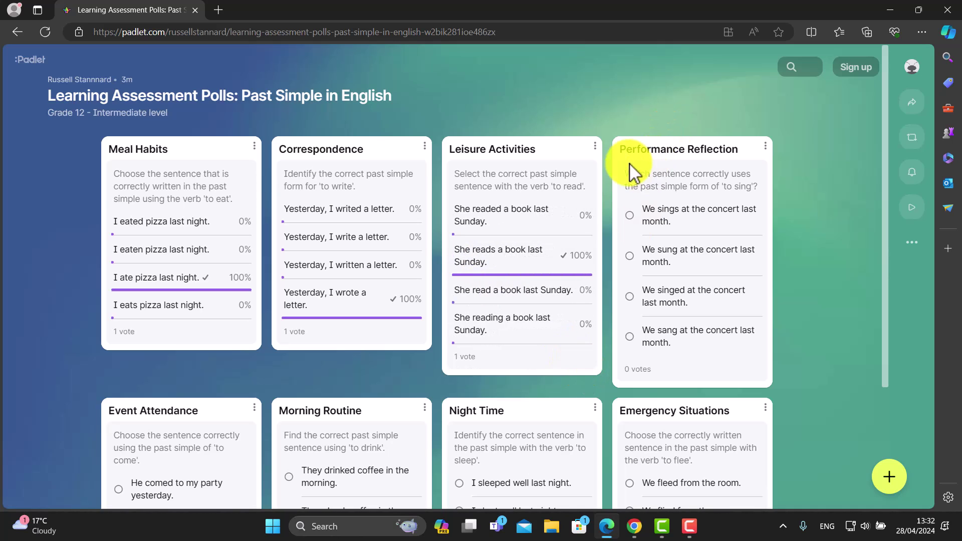
click(634, 221)
click(749, 369)
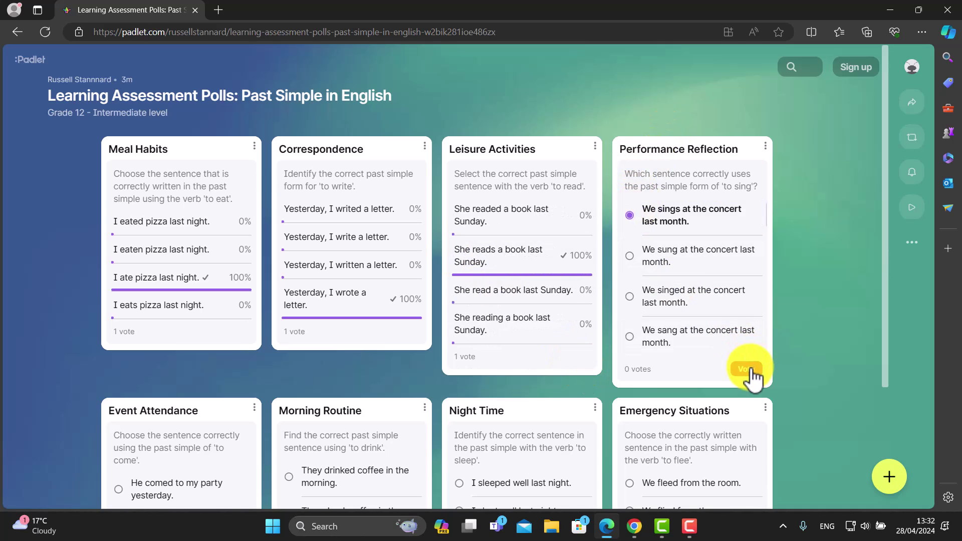
drag(886, 291, 895, 392)
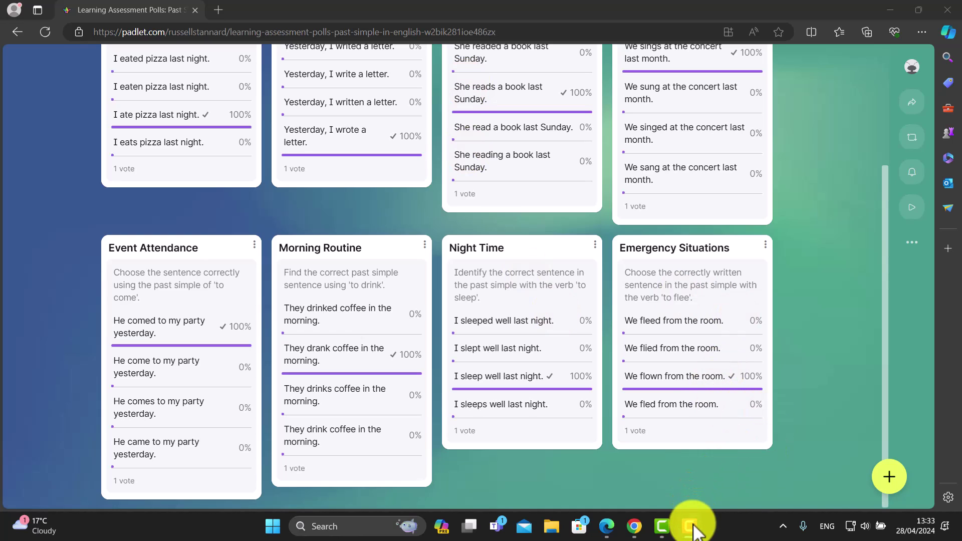
Step: Return to the teacher's board in Chrome, reload it, and show the results of the Meal Habits poll
click(634, 527)
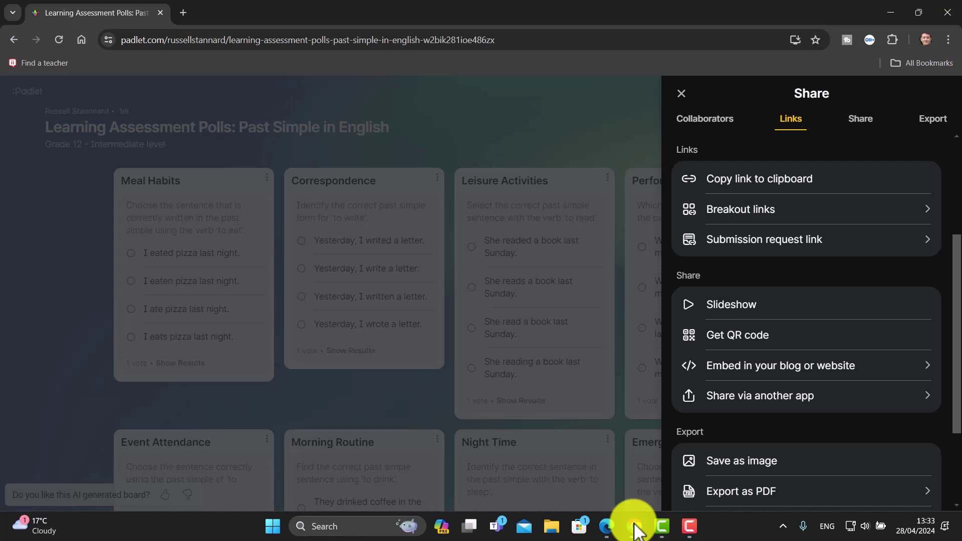
click(681, 93)
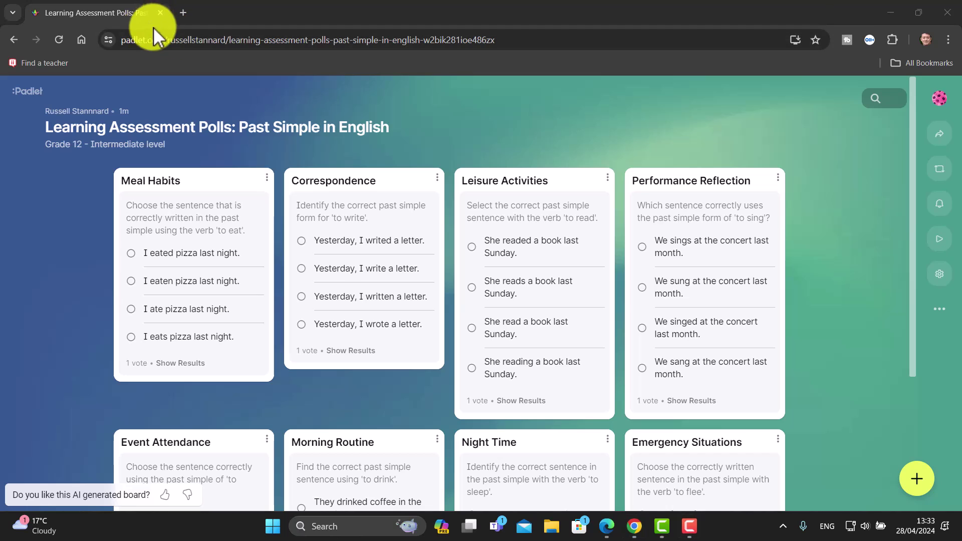
click(59, 41)
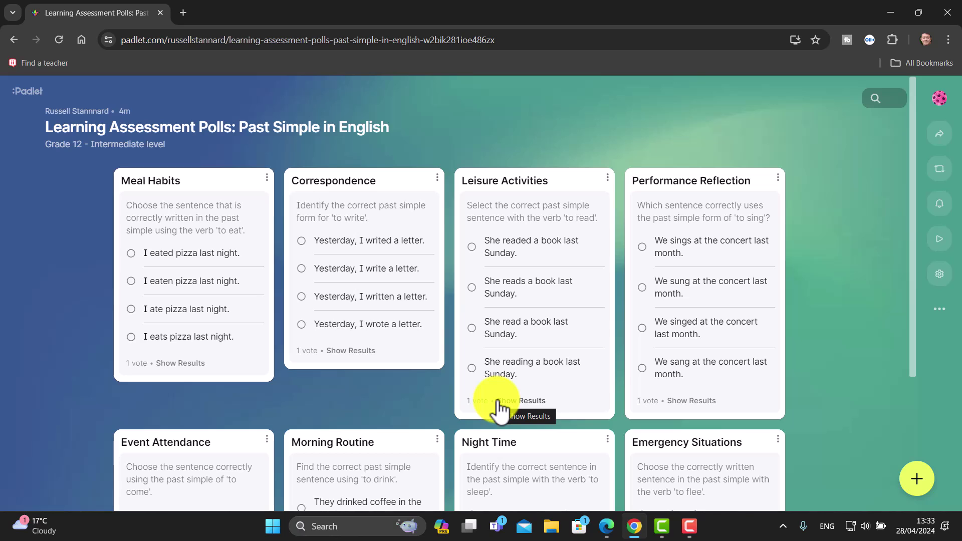
click(178, 364)
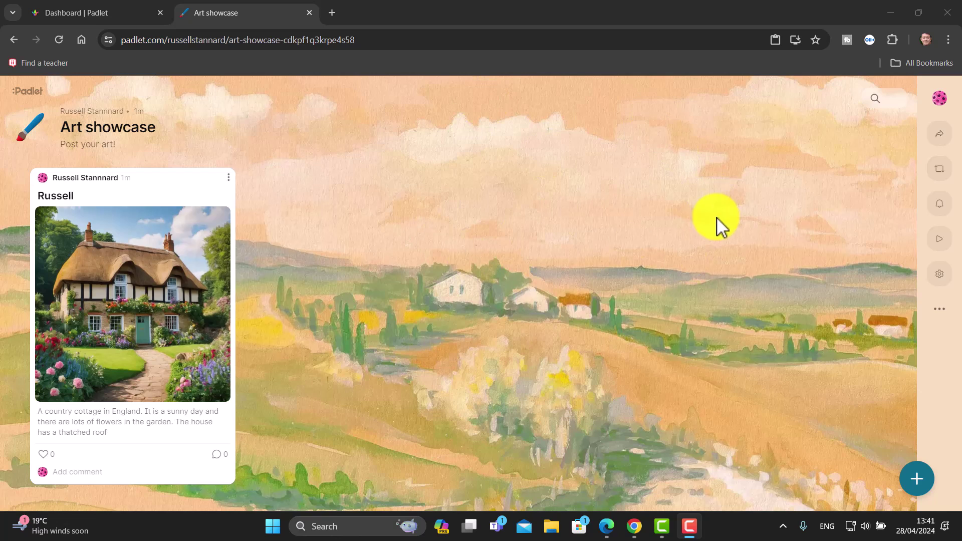
Step: Generate new-post images from "A house in Andalucia with lots of flowers outside. It is in the moutains and next to a river."
click(917, 481)
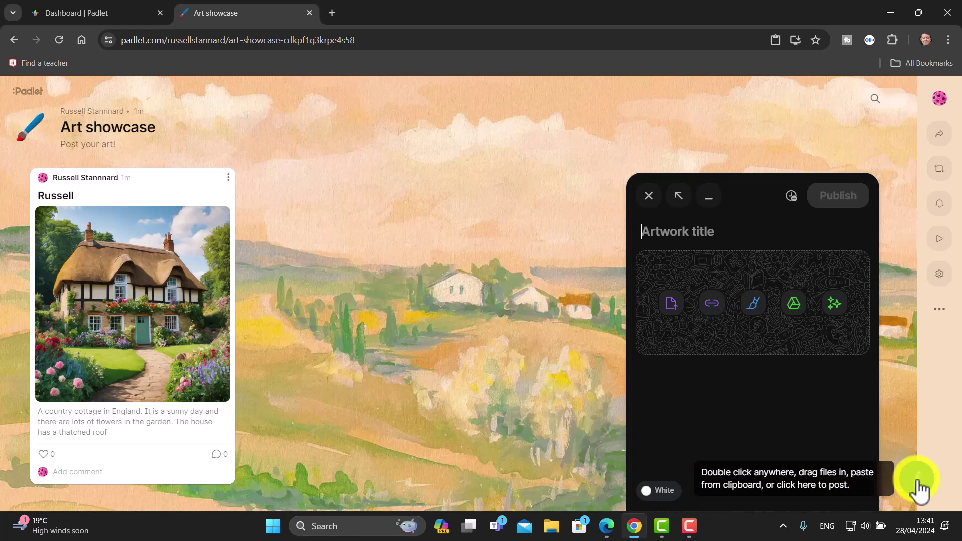
click(840, 307)
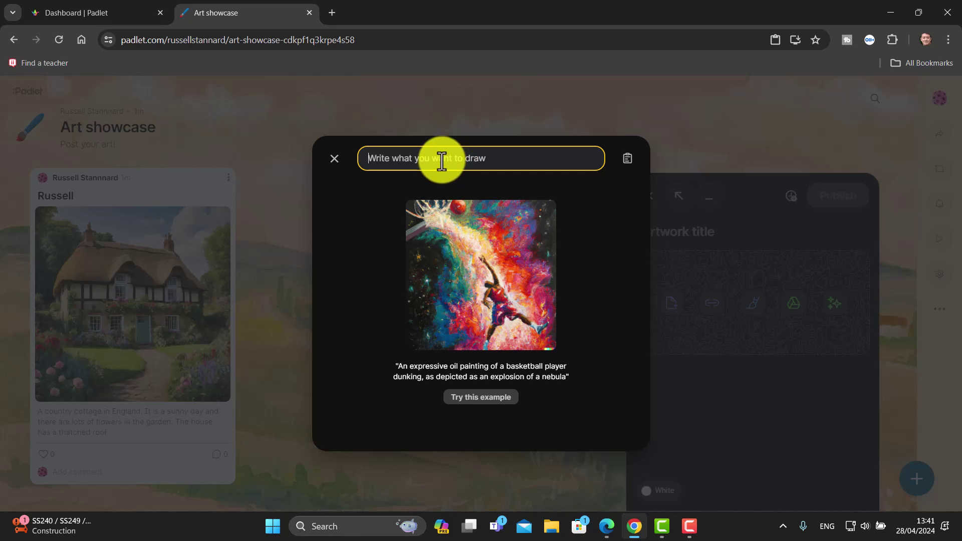
text(A  )
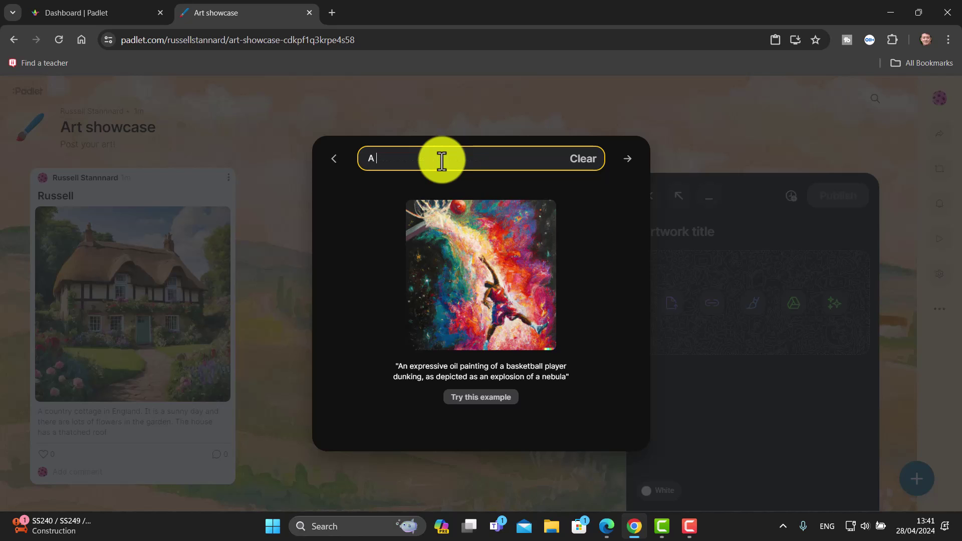
text(house in Andalucia with lots of flowers outside. It is in the moutain)
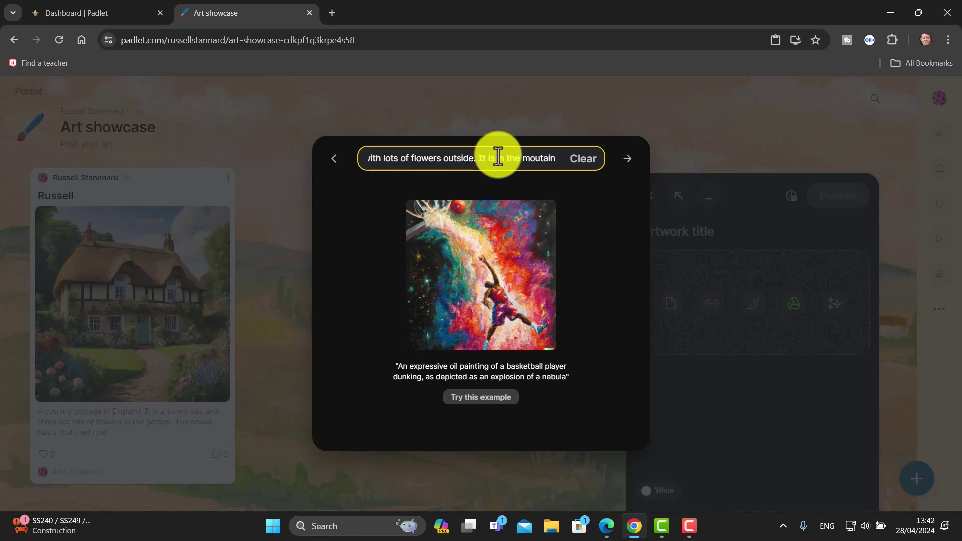
text(s  and next to a river.)
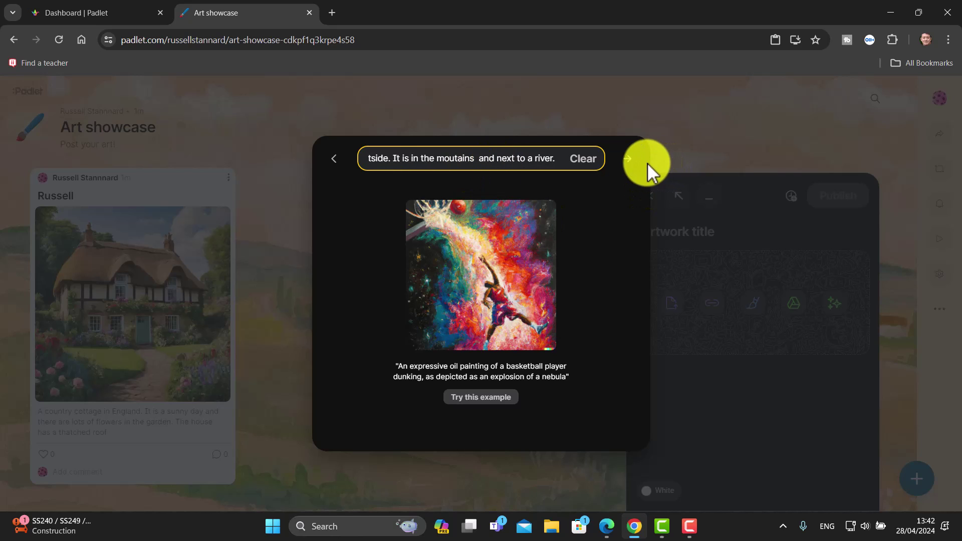
click(629, 162)
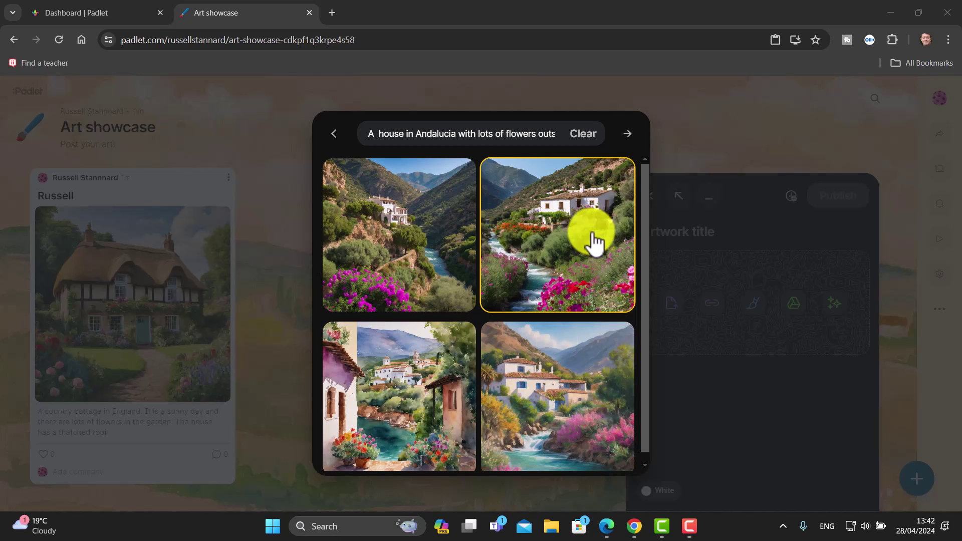
Step: Attach the generated image of the white house above the river with red flowers, and enter a person's first name as the artwork title
click(568, 219)
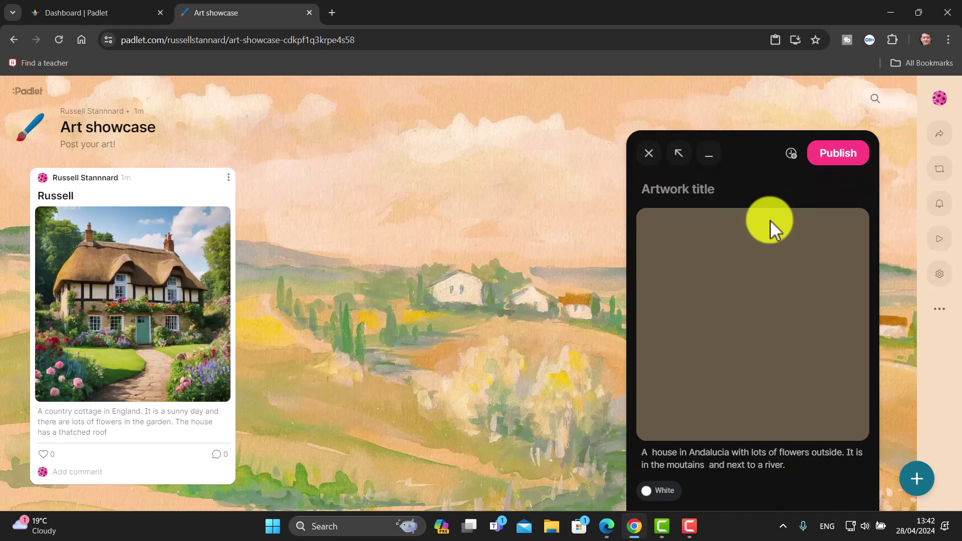
click(721, 189)
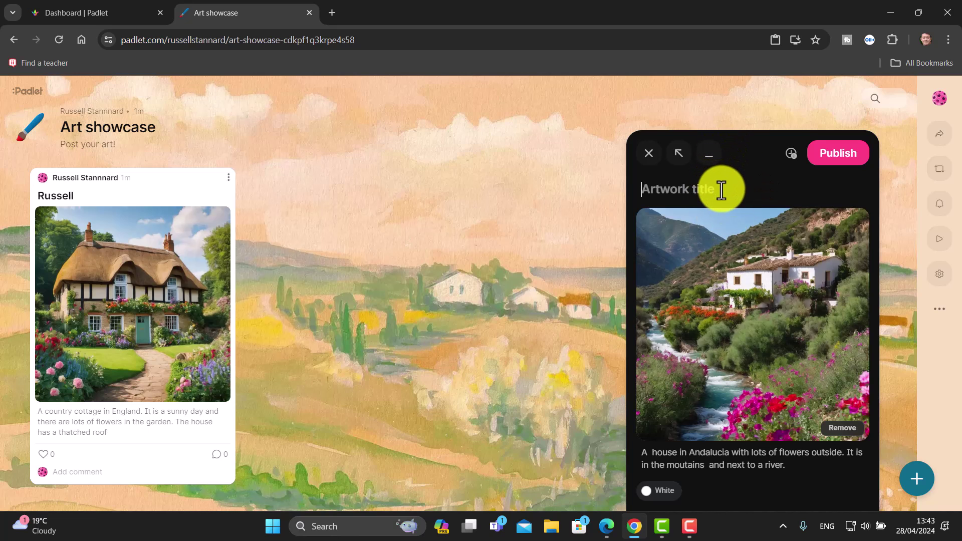
text(Tom)
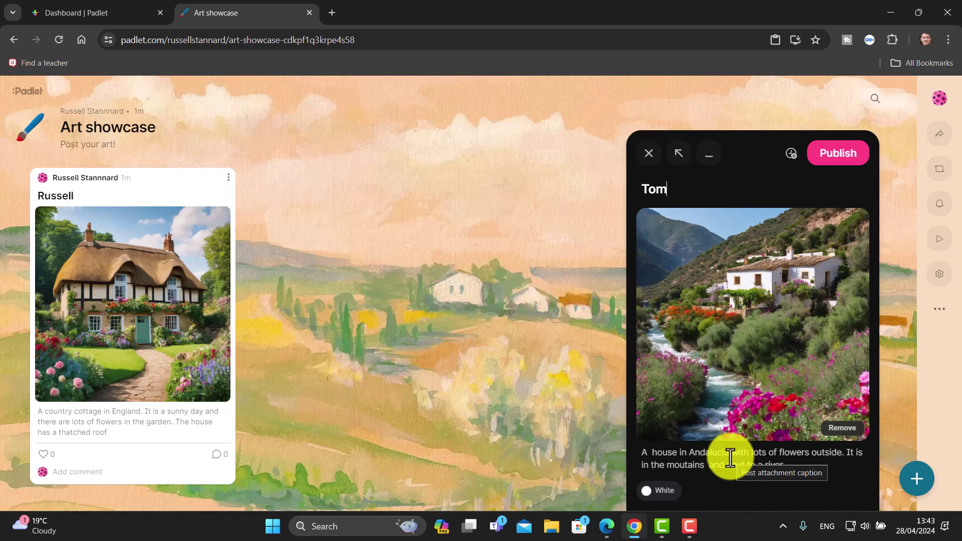
Step: Publish the Andalucia house artwork to the art showcase and return to the dashboard
click(828, 154)
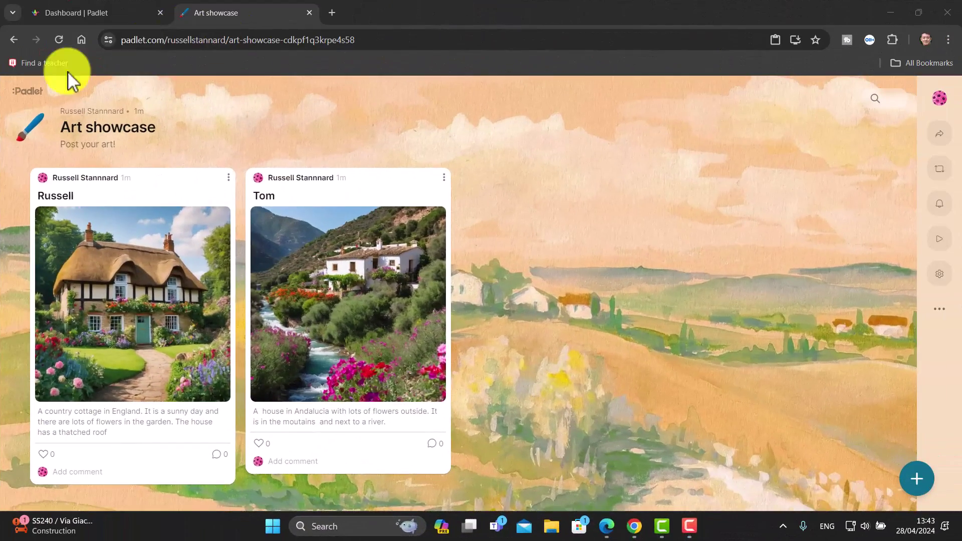
click(27, 93)
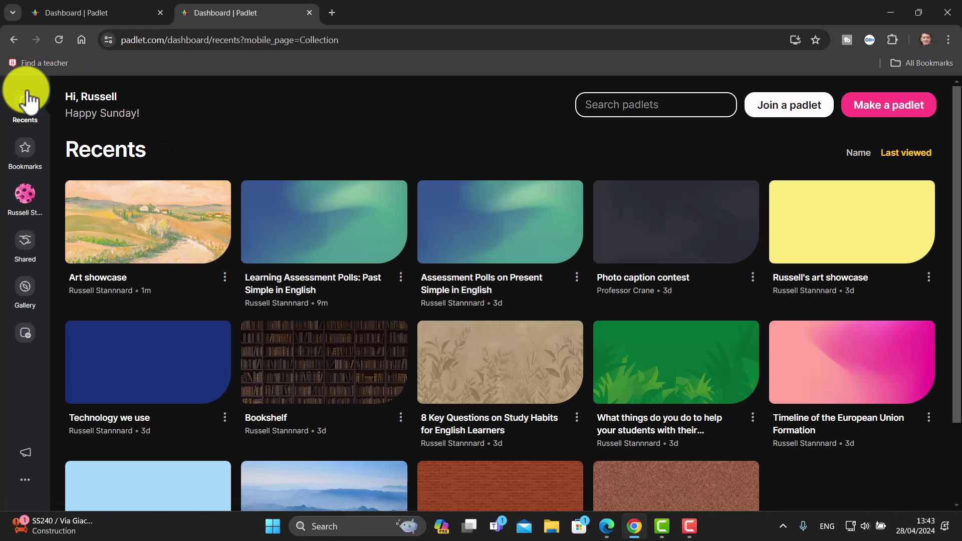
Step: Make a new padlet from the popular Art showcase template and dismiss its setup guide
click(886, 107)
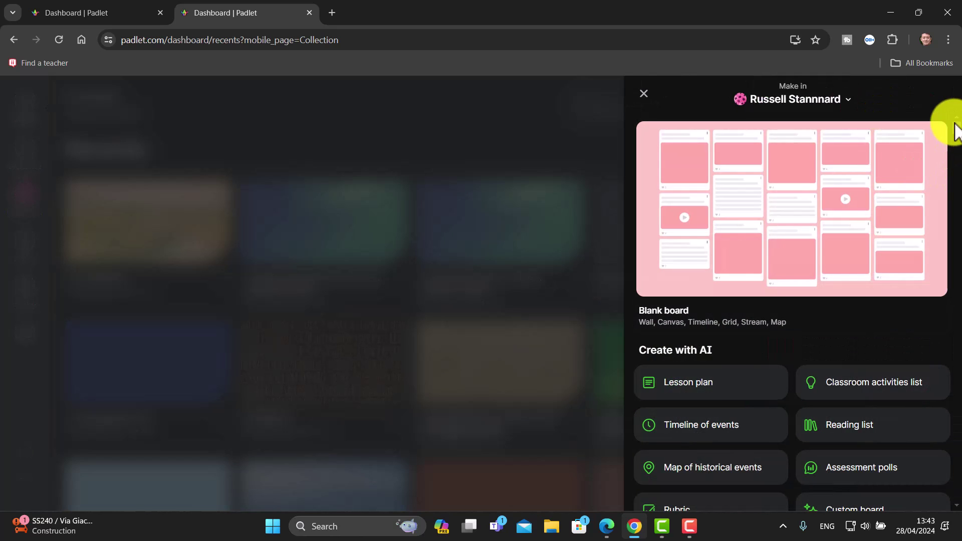
scroll(956, 135, down, 2)
scroll(957, 133, down, 5)
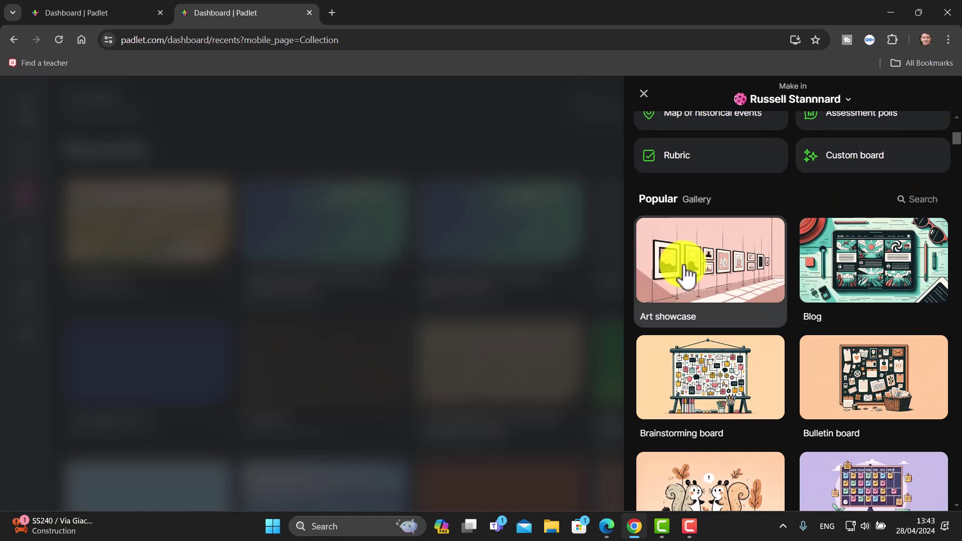
click(684, 274)
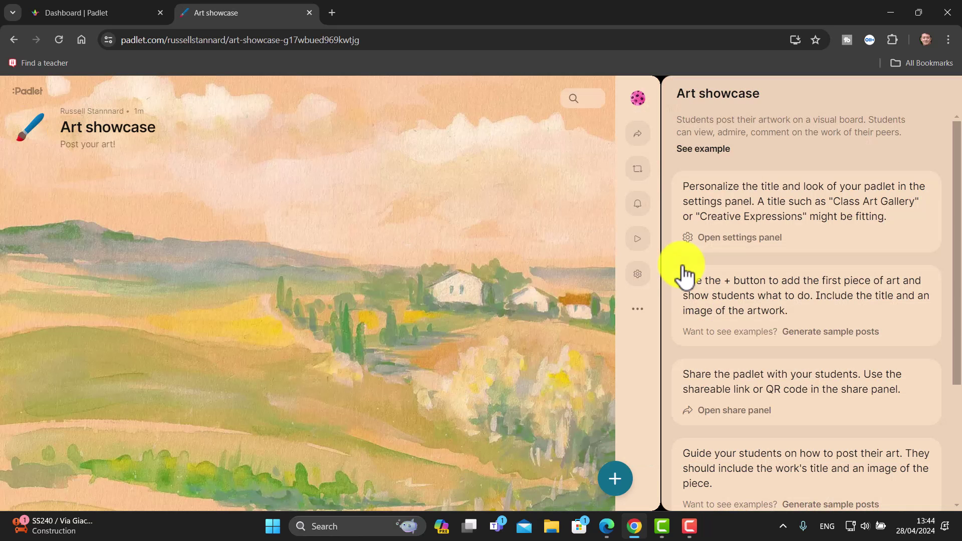
drag(950, 279, 957, 440)
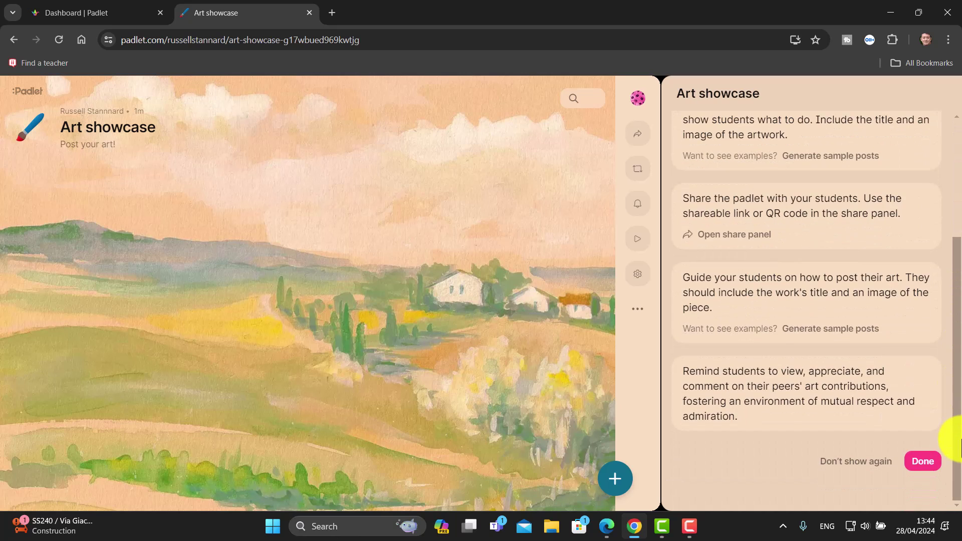
click(921, 460)
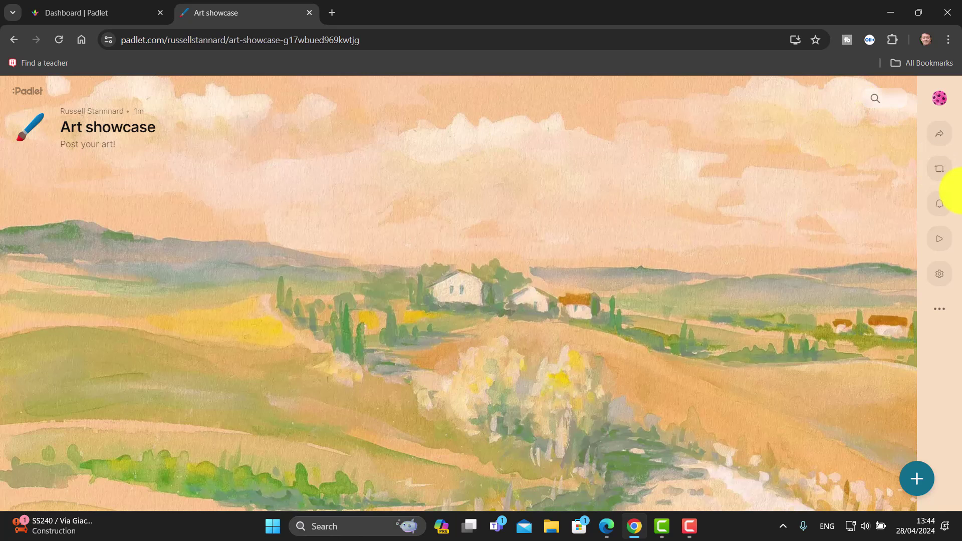
Step: Change the Art showcase wallpaper to the solid dark brown color and save it
click(940, 276)
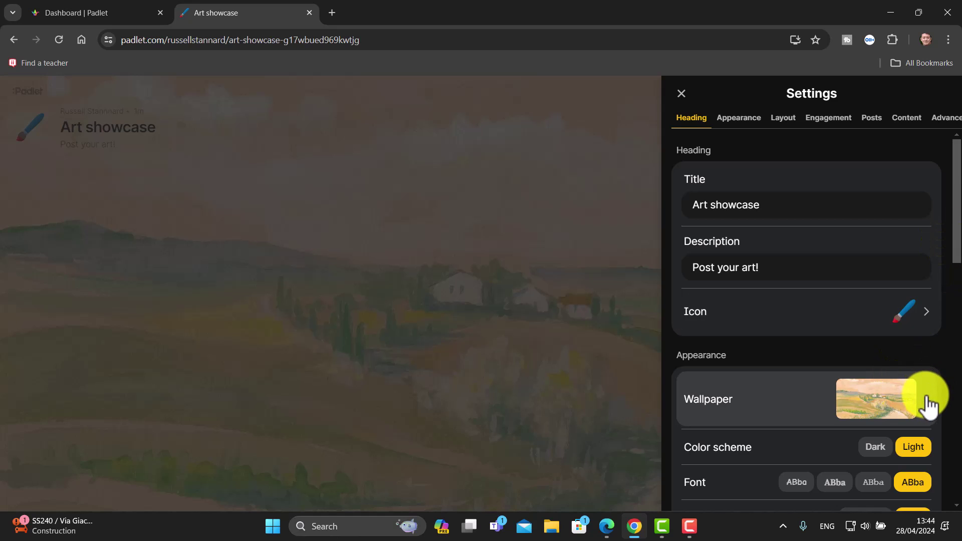
click(929, 391)
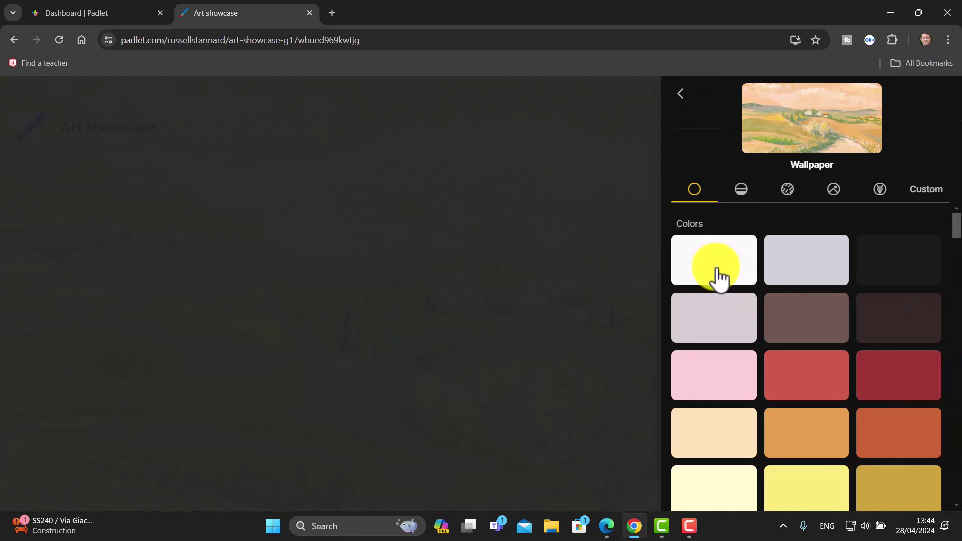
click(894, 328)
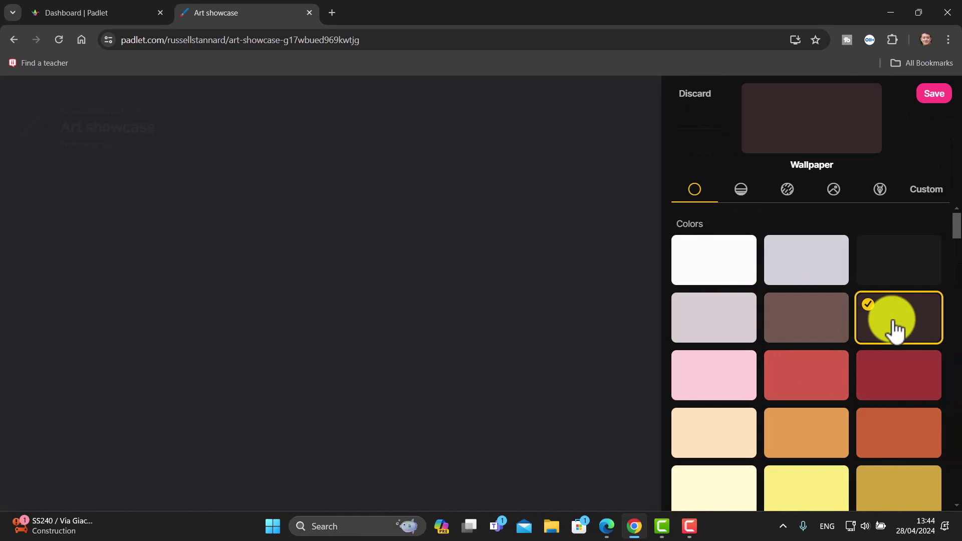
click(935, 95)
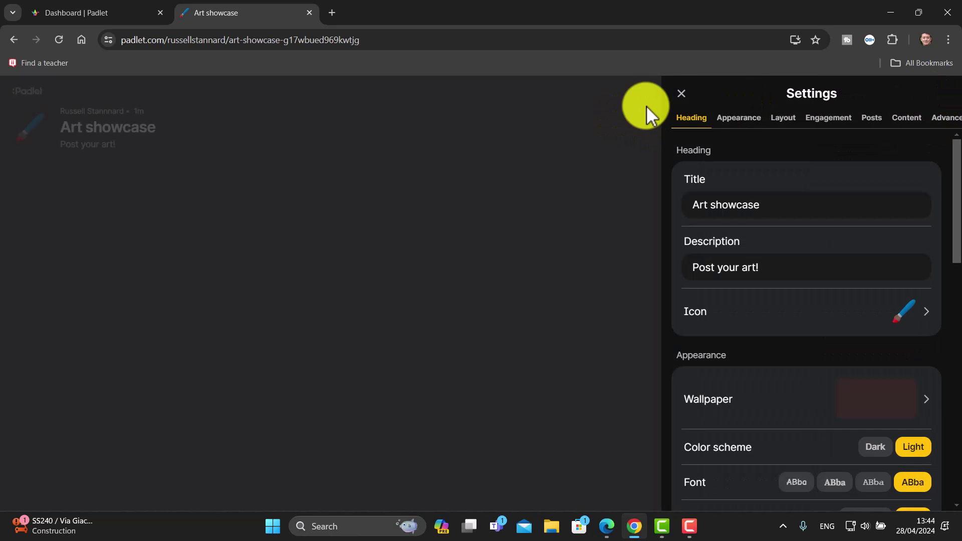
click(681, 94)
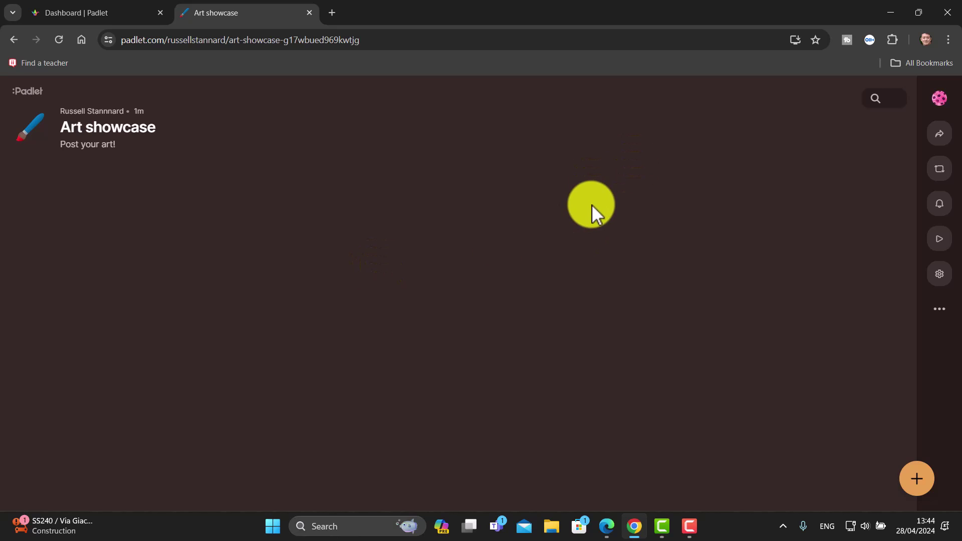
Step: Review the link, sharing and export options of the Art showcase board
click(940, 136)
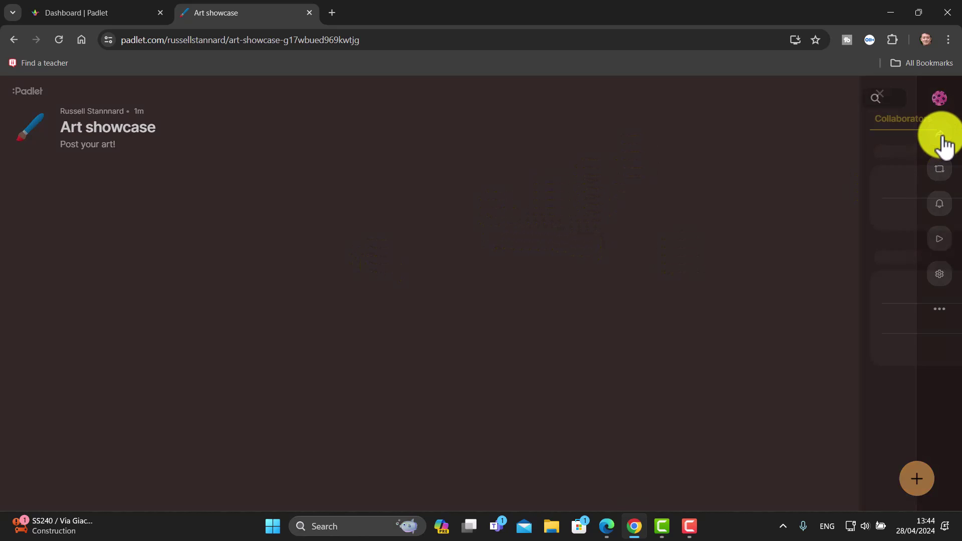
click(795, 126)
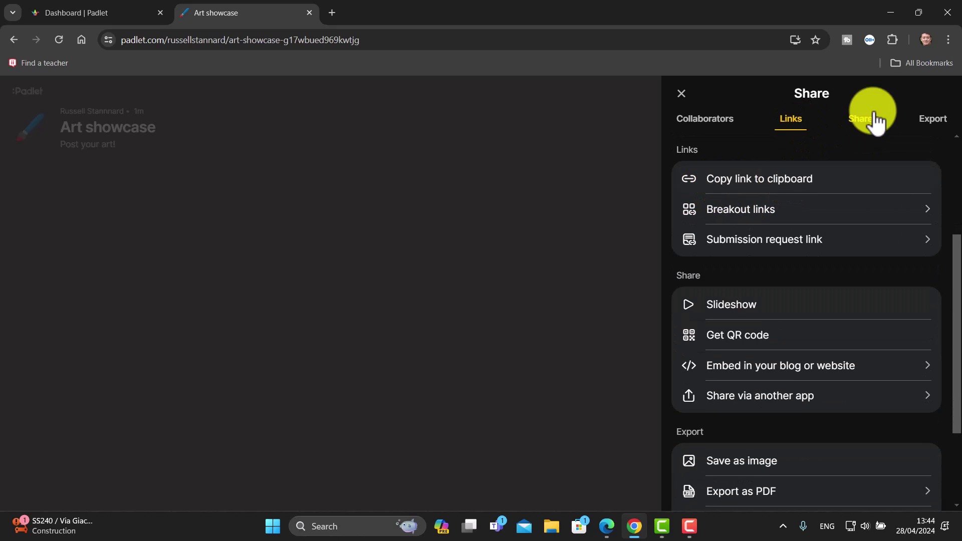
click(860, 124)
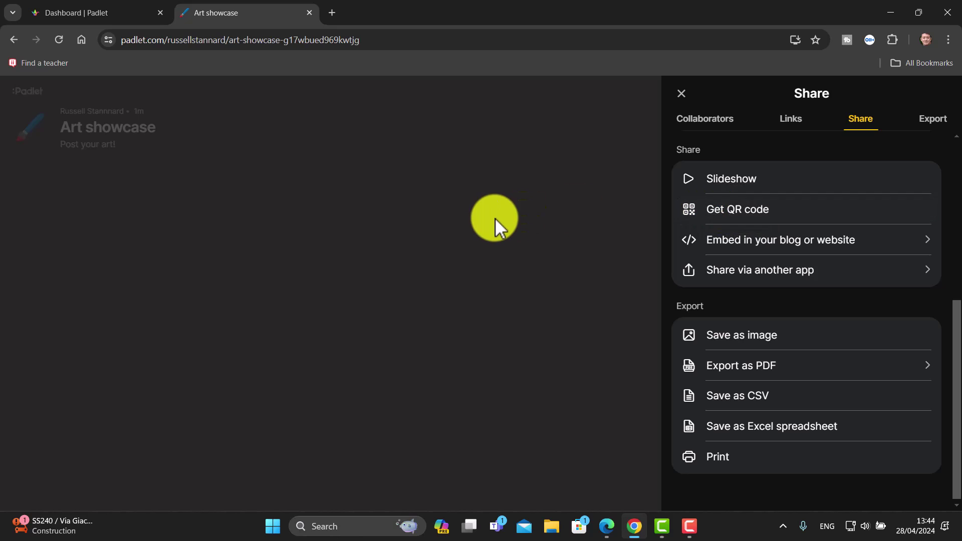
click(495, 218)
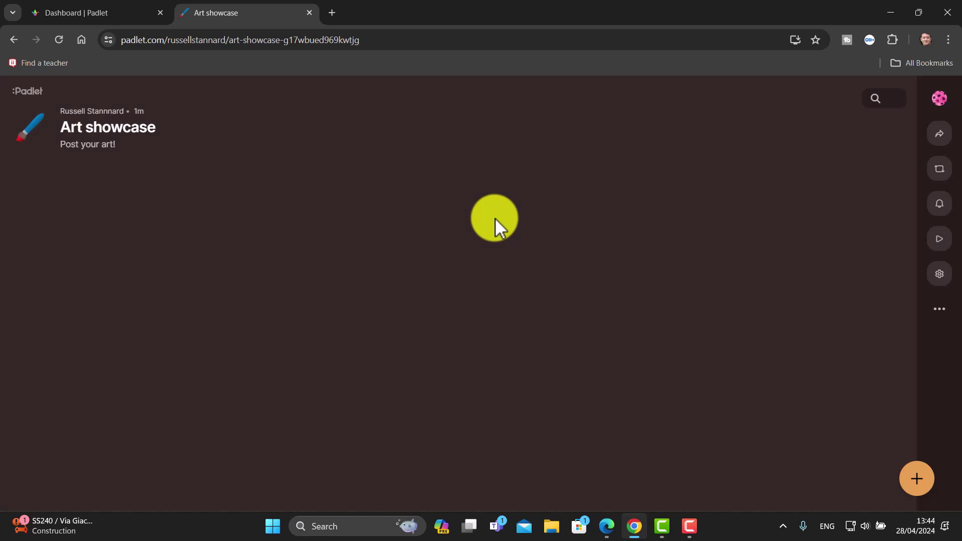
Step: Start a new post and enter ";eglvsdl;fm" as the AI image prompt
click(923, 490)
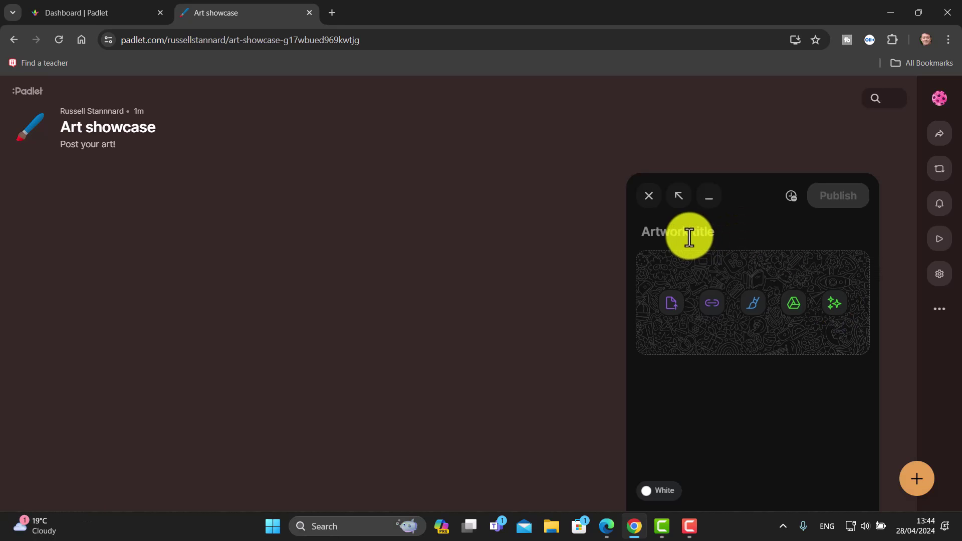
click(839, 308)
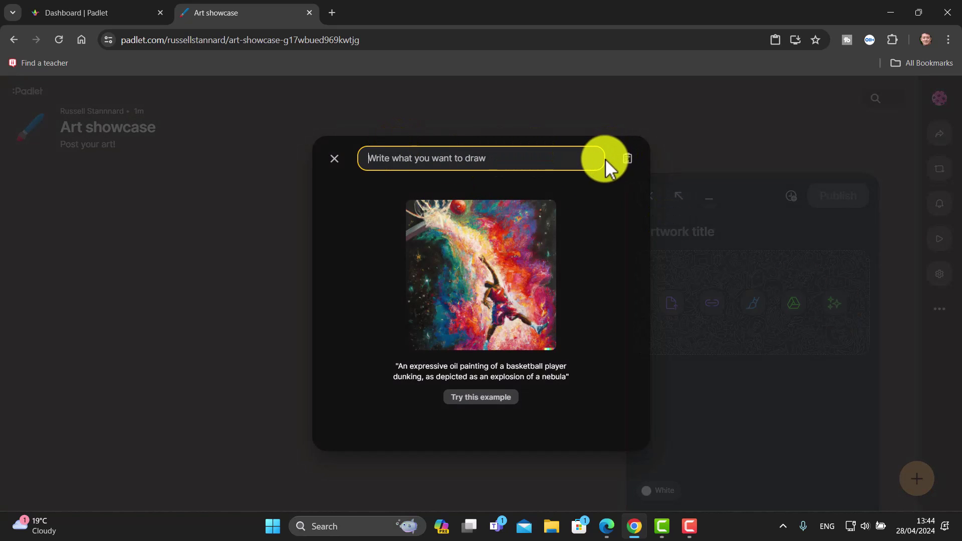
text(;eglvsdl;fm)
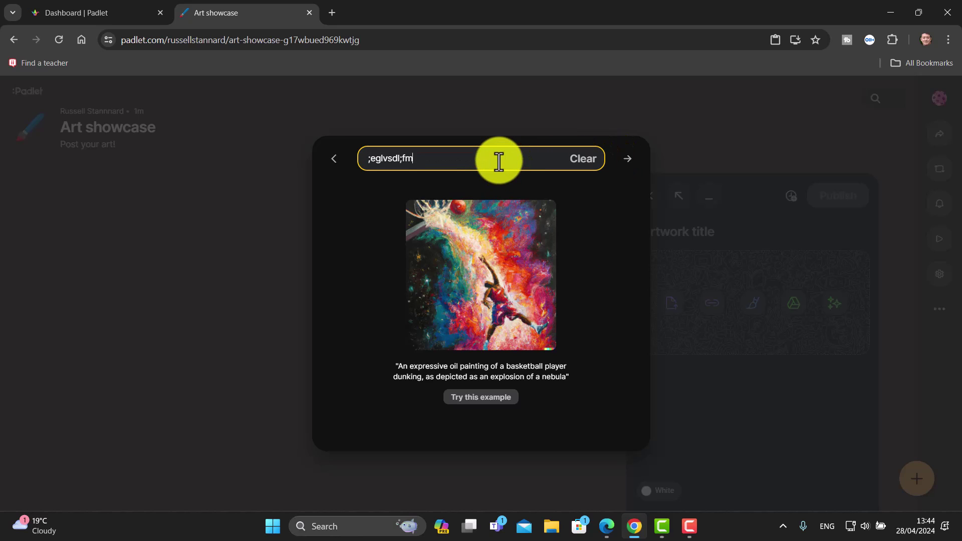
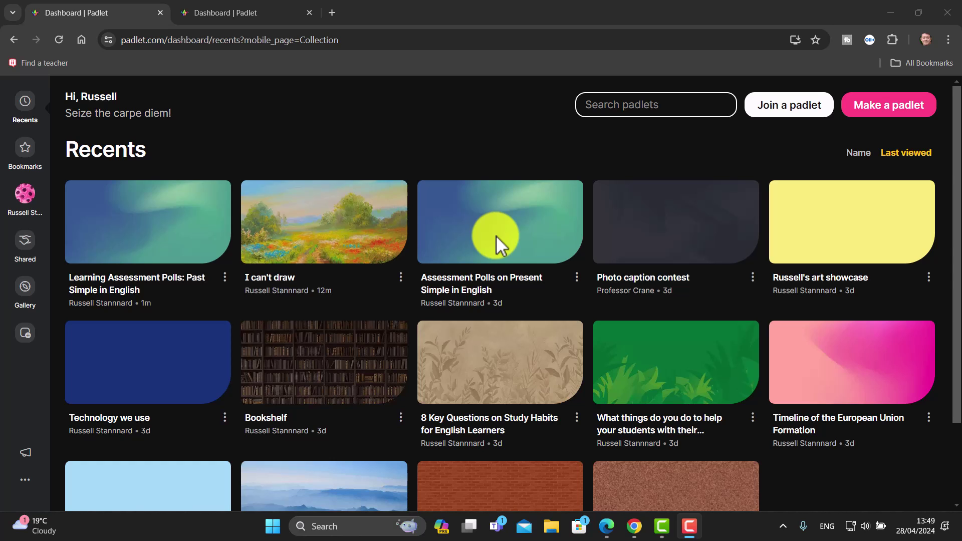
Step: Start an AI timeline of events with subject "The career of Dua Lipa", topic "Dua Lipa's Career", time period "Born until now" and B1-level text instructions
click(872, 108)
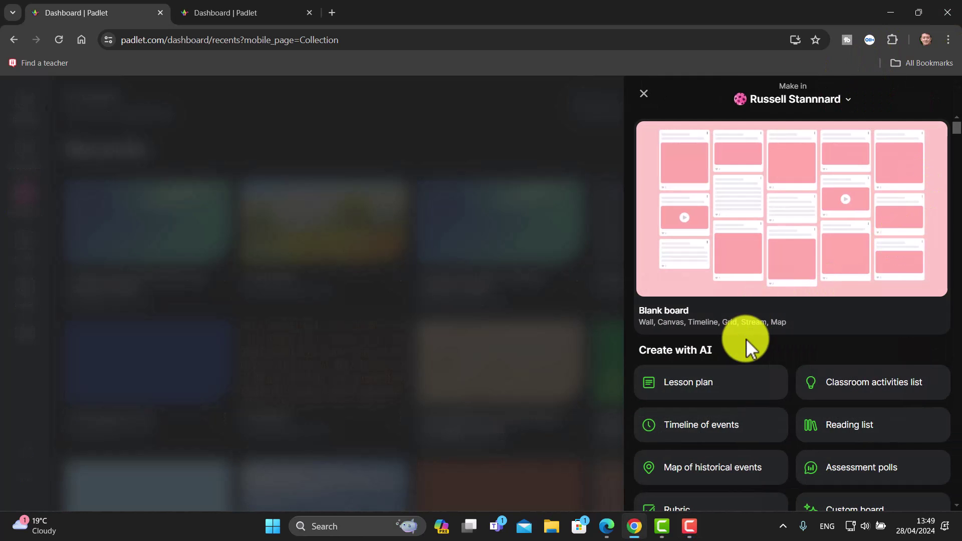
click(683, 433)
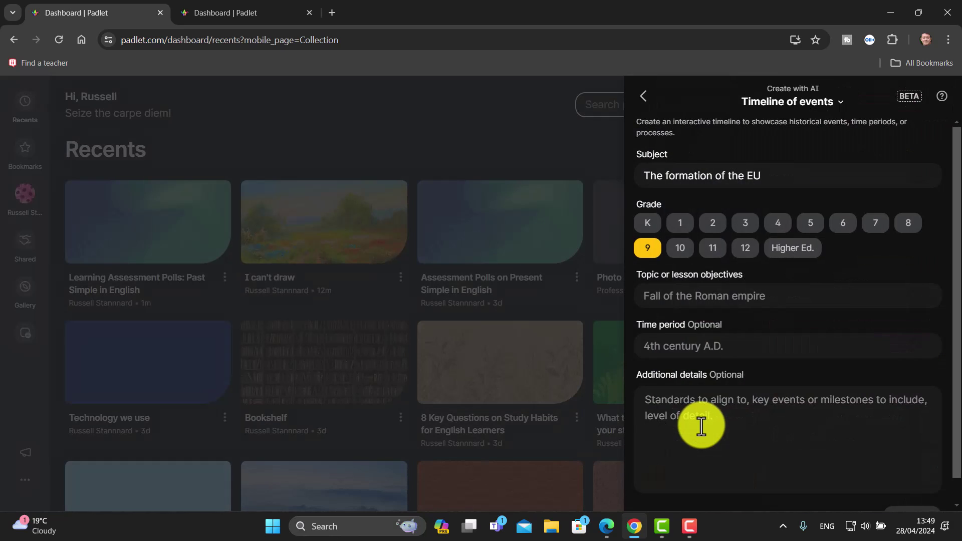
click(644, 173)
drag(684, 170, 795, 183)
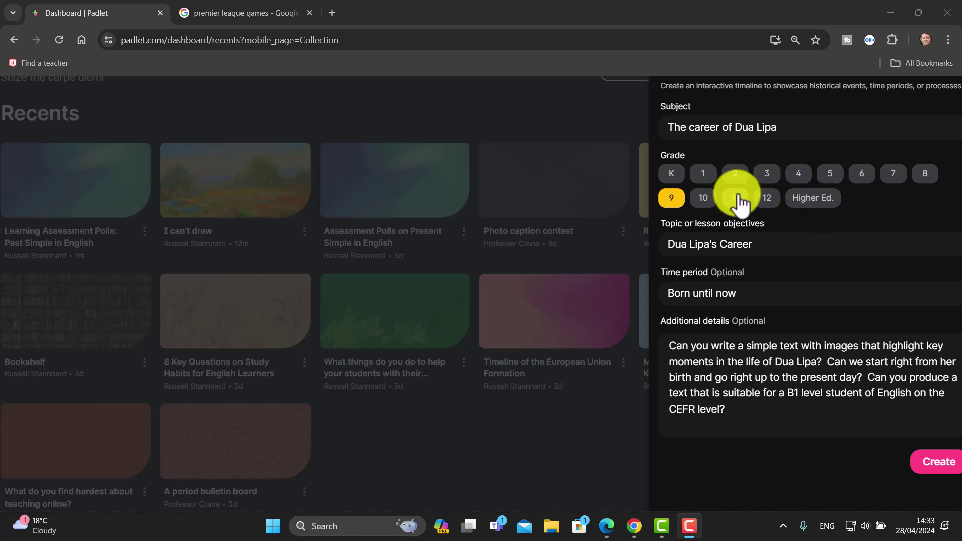
Step: Set the grade to Higher Ed. only, without grade 9, and generate the Dua Lipa timeline
click(809, 203)
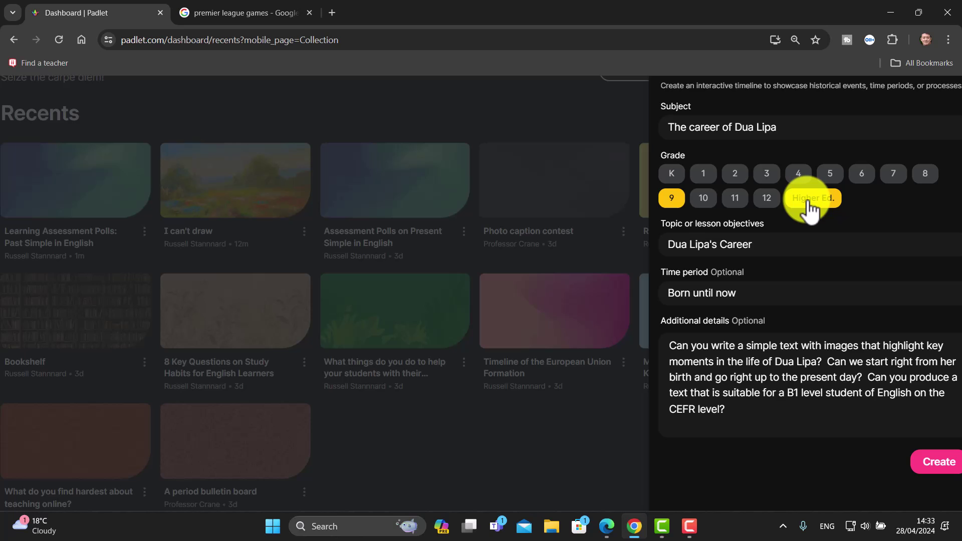
click(660, 198)
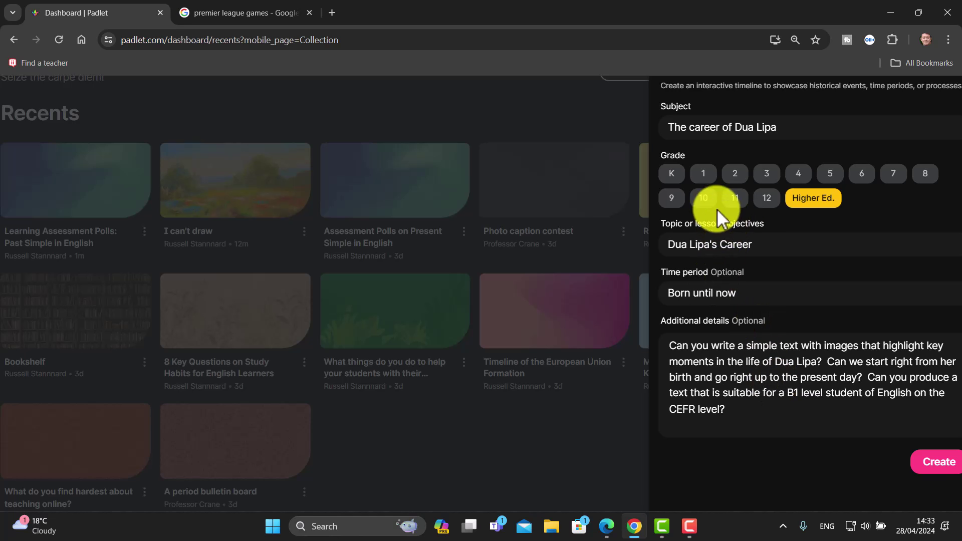
click(939, 462)
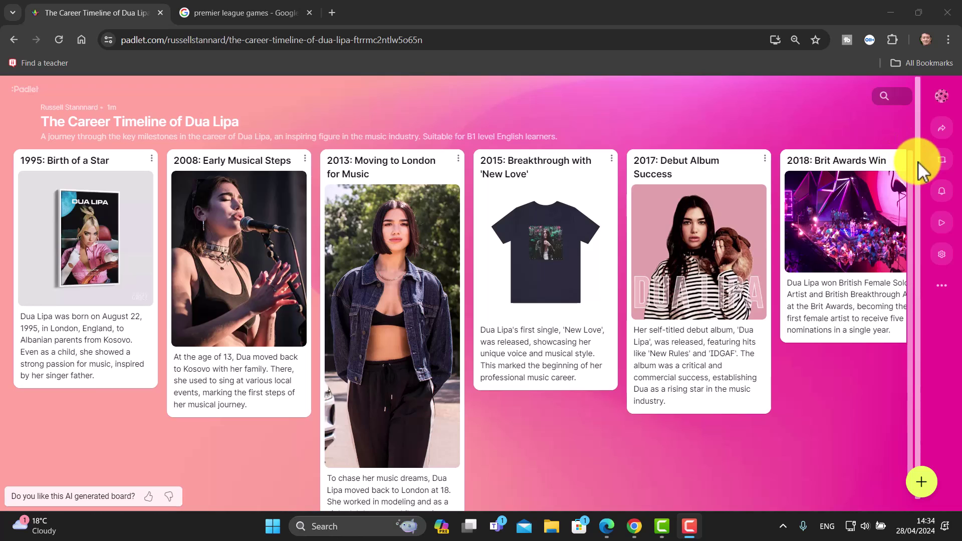
Step: Look through the Dua Lipa timeline and turn on grouping posts by section in its layout settings
drag(922, 172, 919, 245)
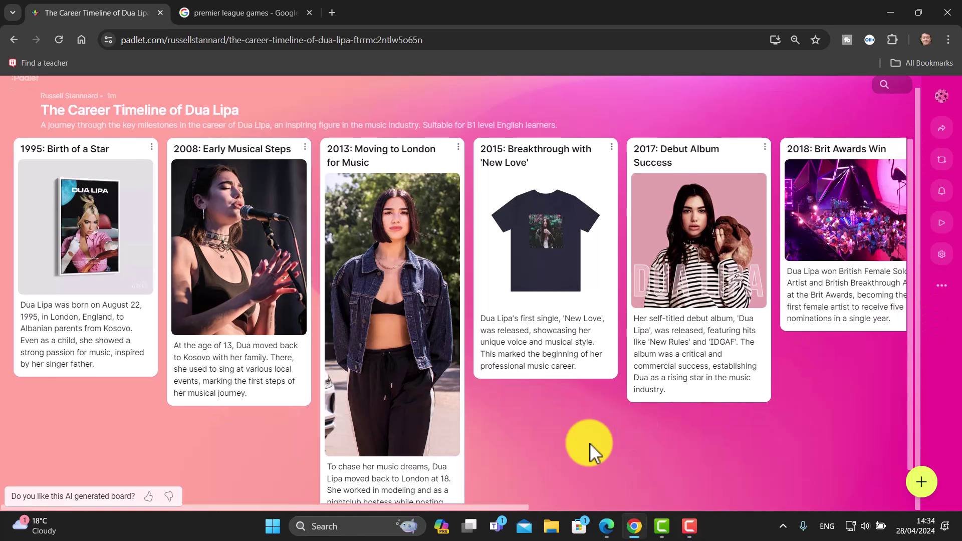
drag(420, 507, 819, 506)
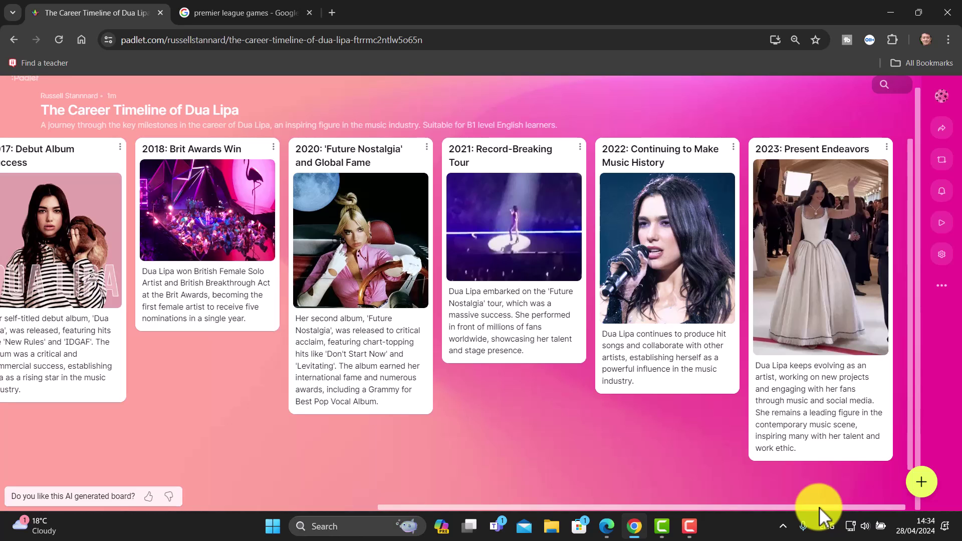
drag(660, 508, 209, 538)
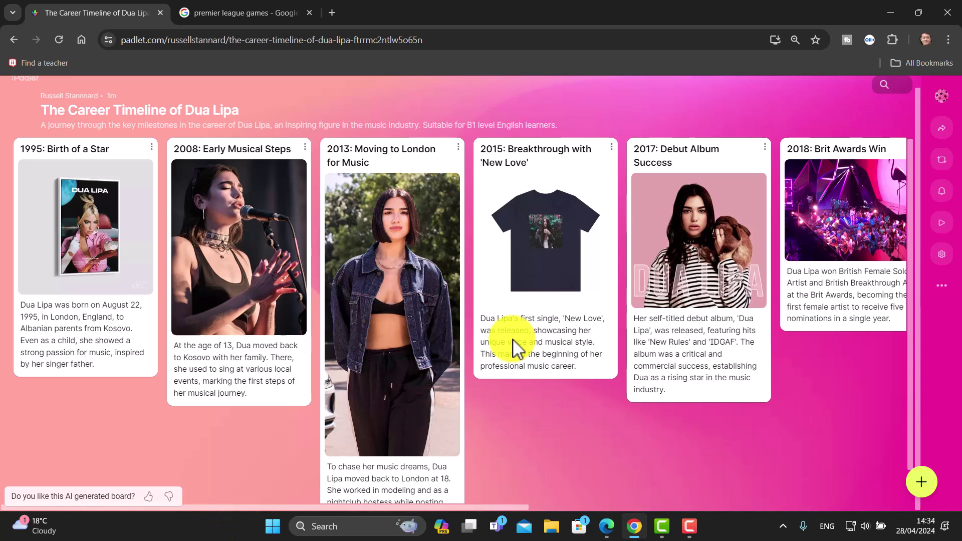
click(941, 256)
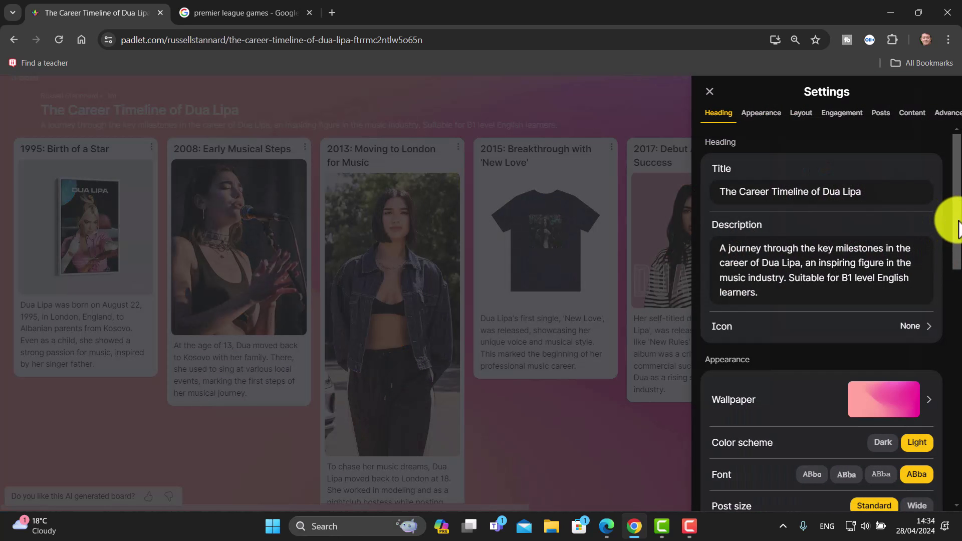
scroll(947, 223, down, 3)
scroll(952, 291, down, 3)
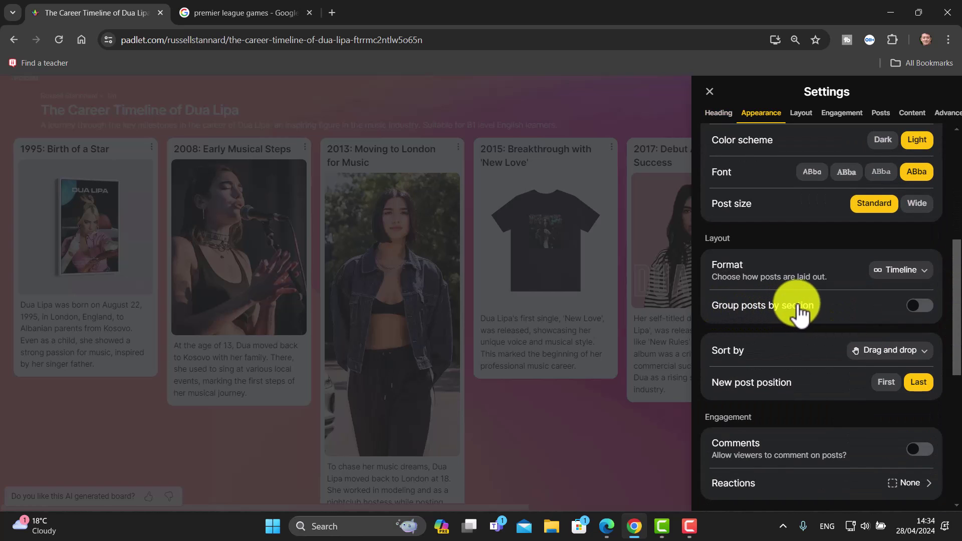
click(926, 309)
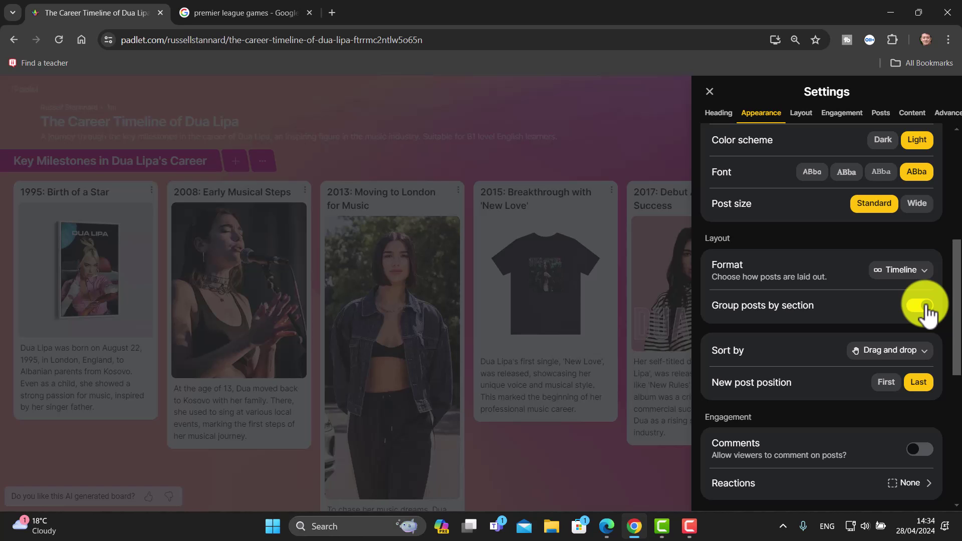
click(710, 92)
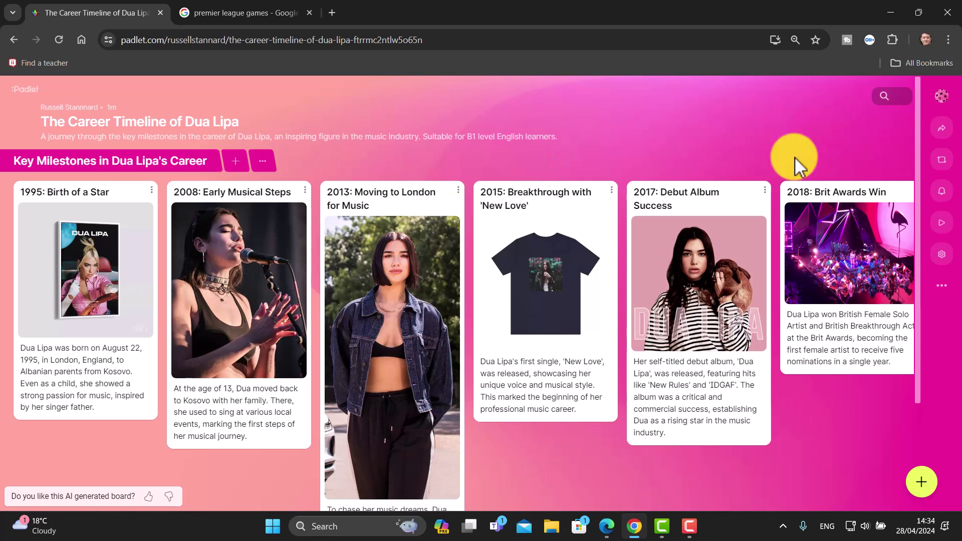
Step: Add a second section below the Dua Lipa timeline posts and name it "Student summary"
scroll(922, 225, down, 3)
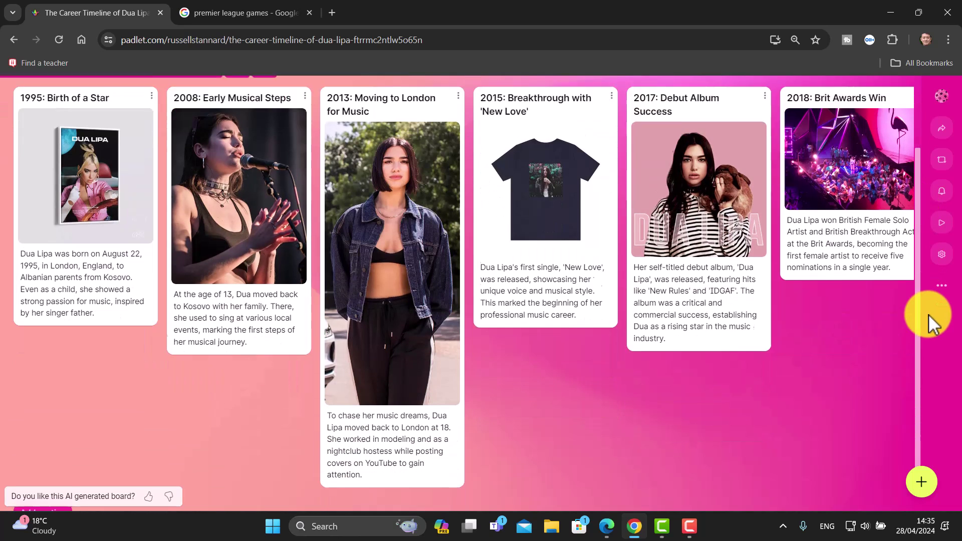
click(45, 465)
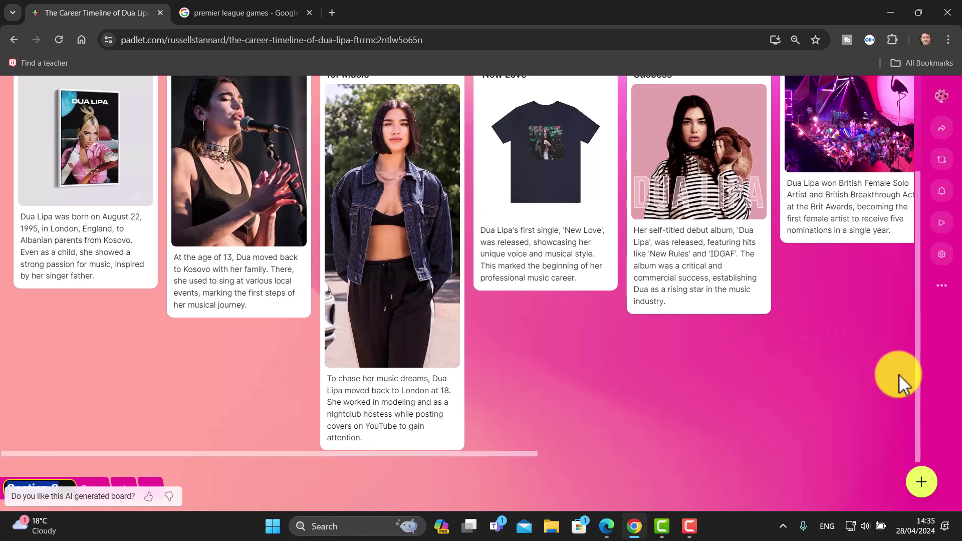
scroll(918, 393, down, 2)
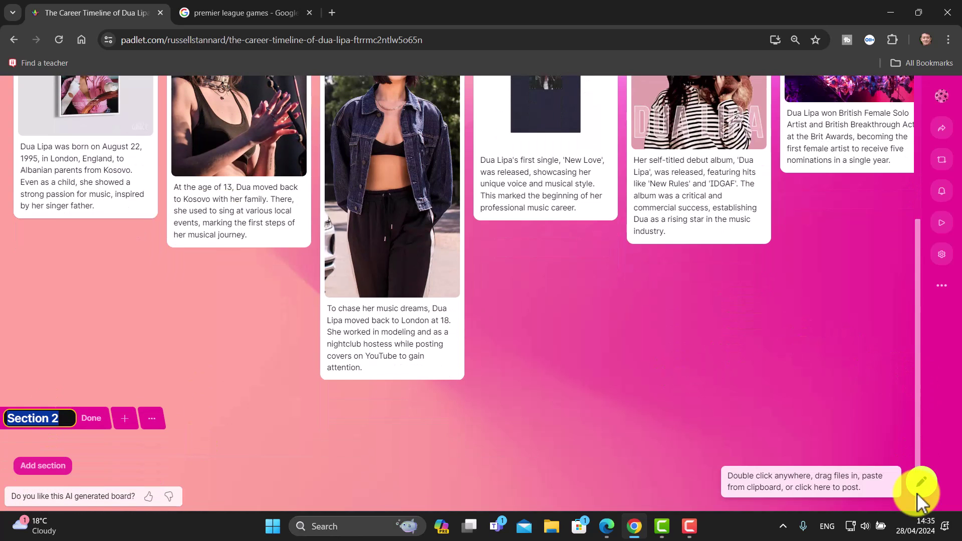
text(Student summary)
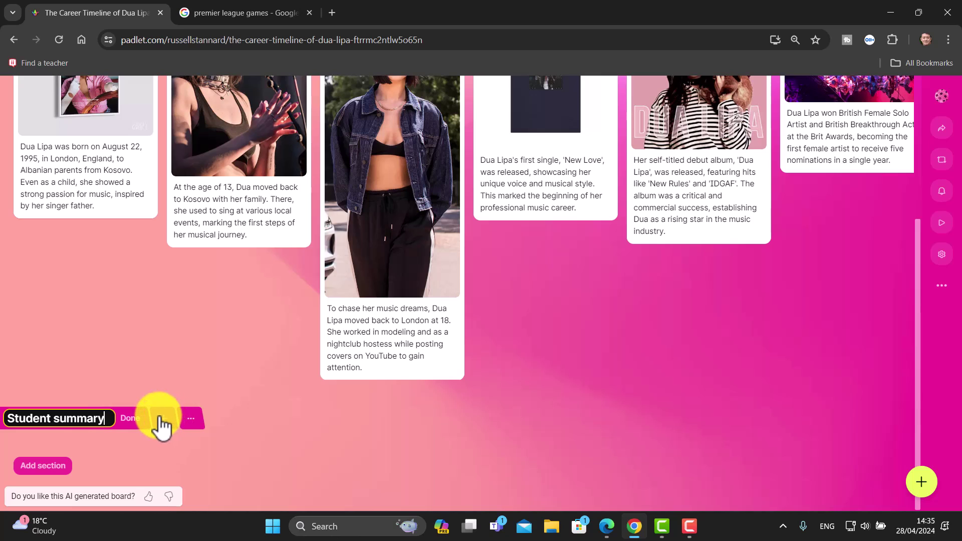
key(Return)
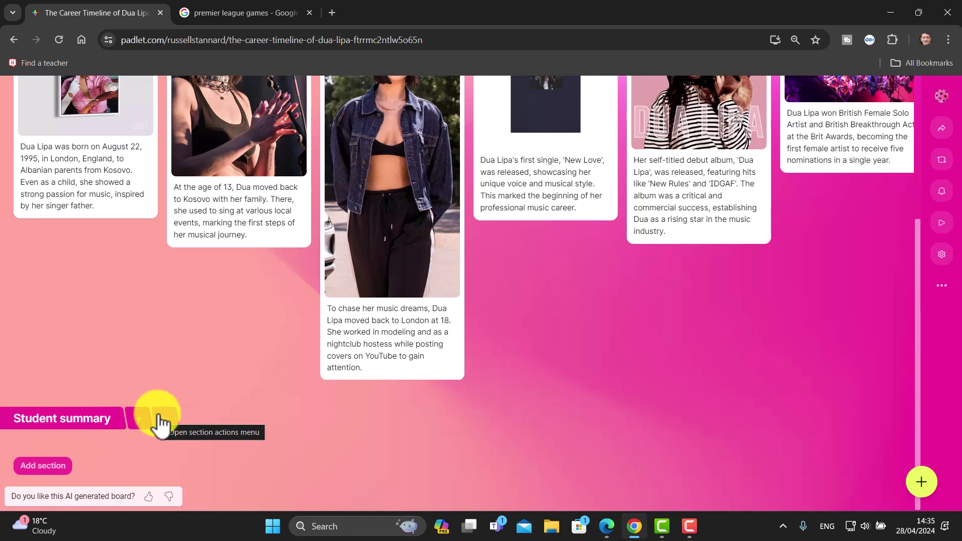
Step: Start a new post in the Student summary section and record an audio clip about 10 seconds long
click(138, 423)
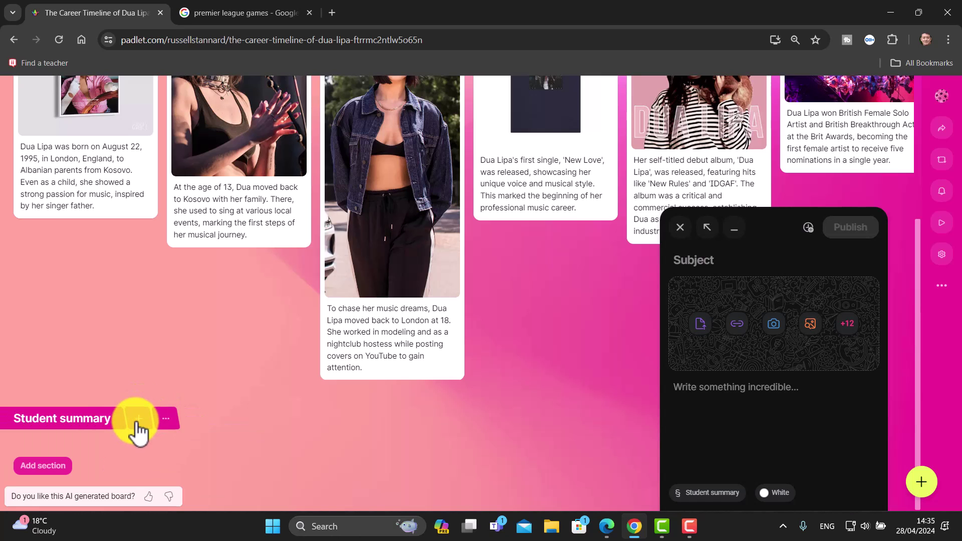
click(848, 325)
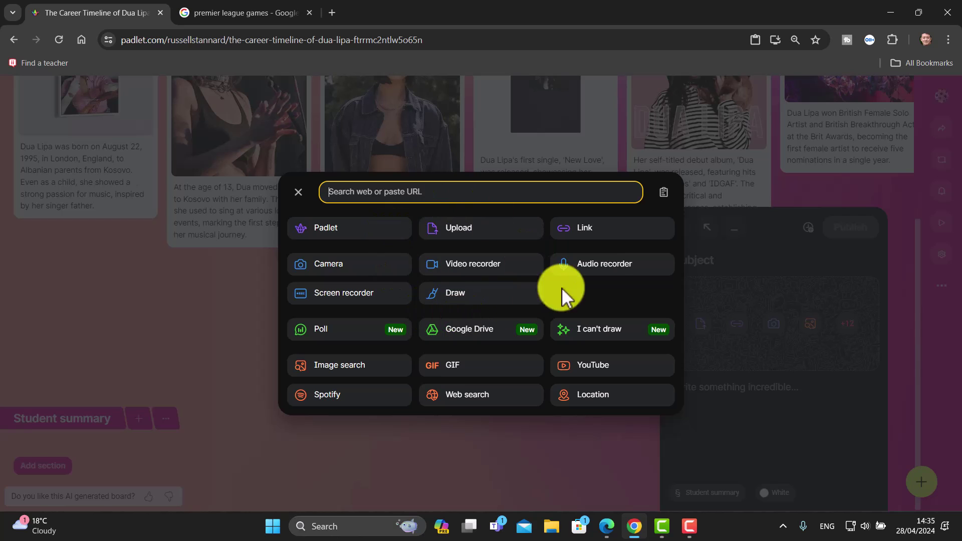
click(601, 270)
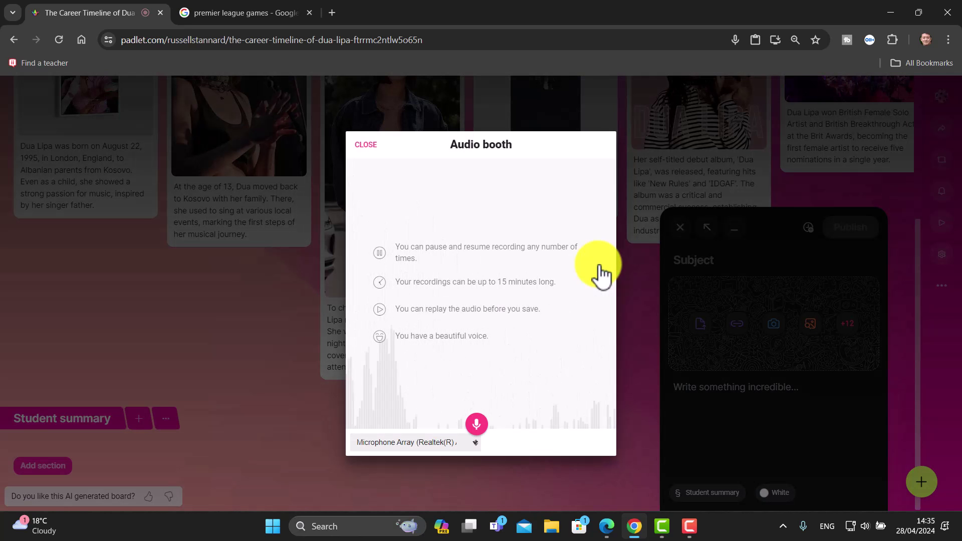
click(477, 426)
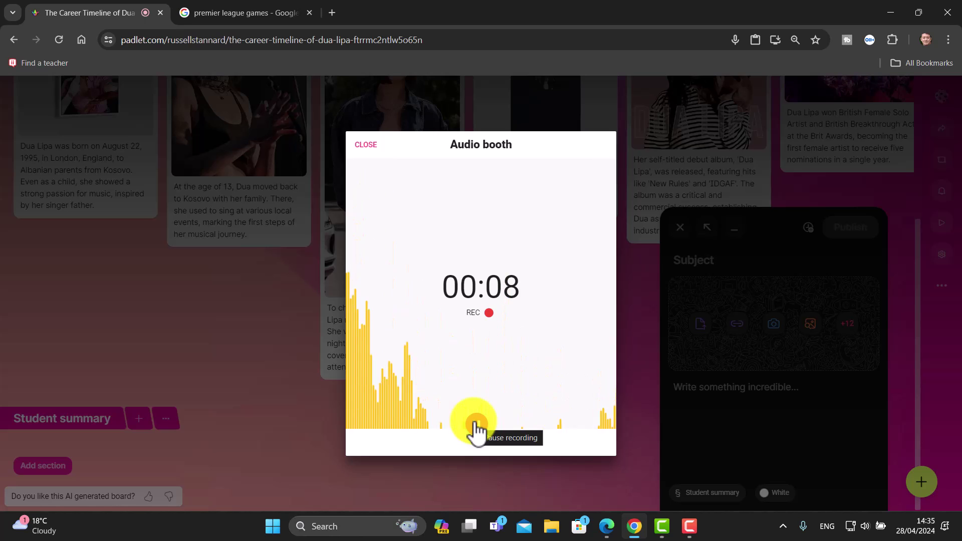
click(476, 428)
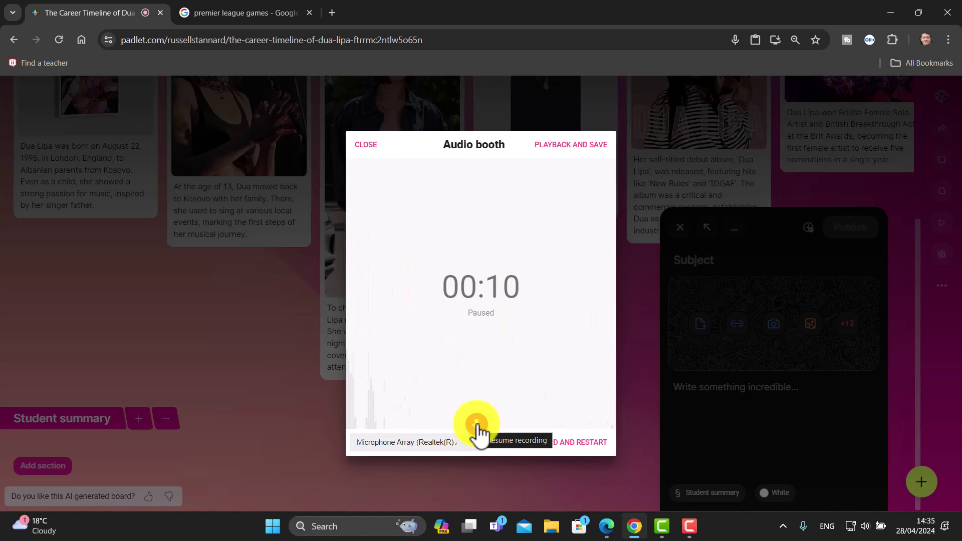
Step: Title the recording with the speaker's first name followed by "summary", save it and publish the audio post
click(568, 145)
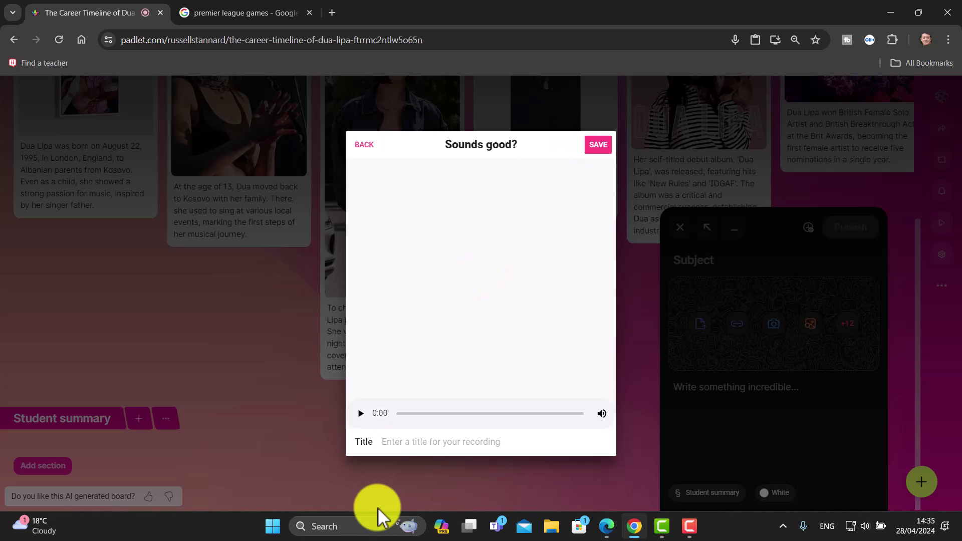
text(Ru)
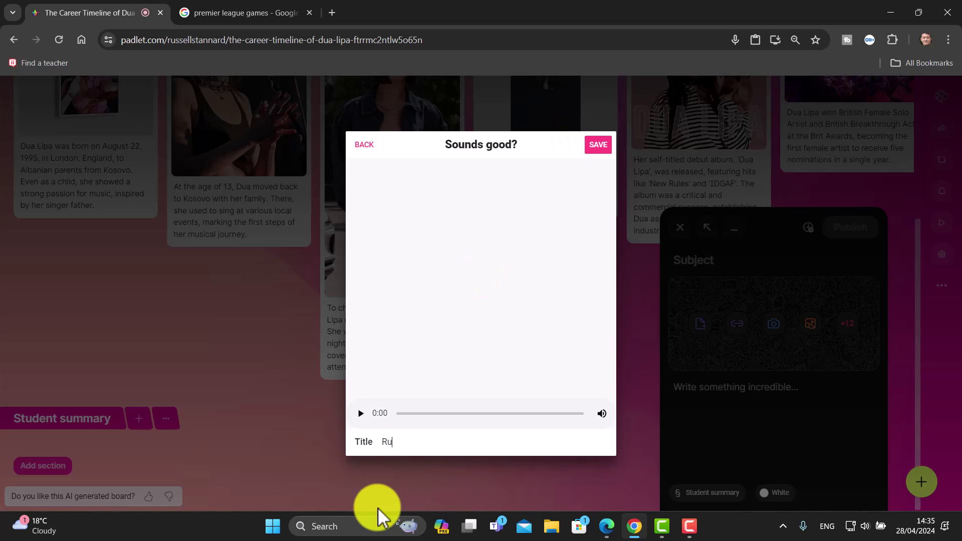
text(ssell summary)
click(596, 144)
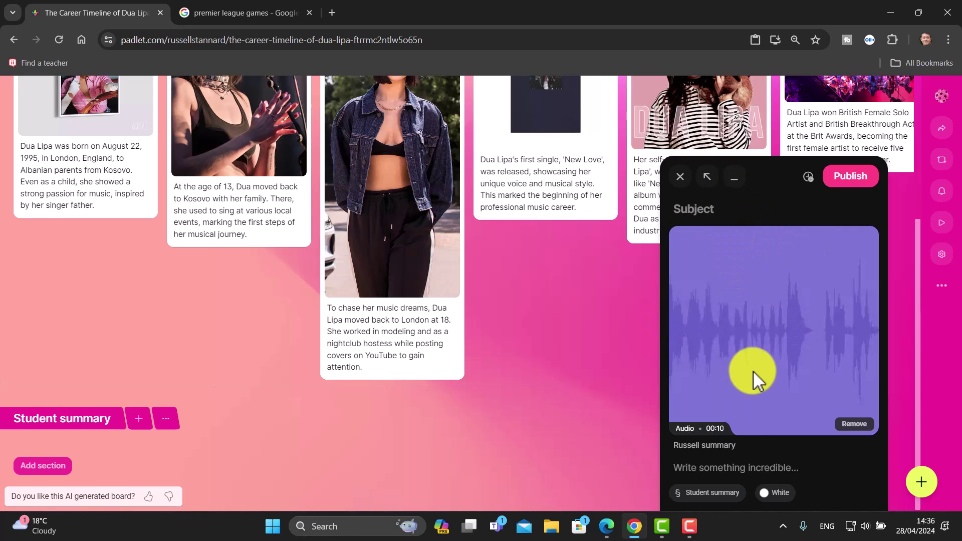
click(788, 468)
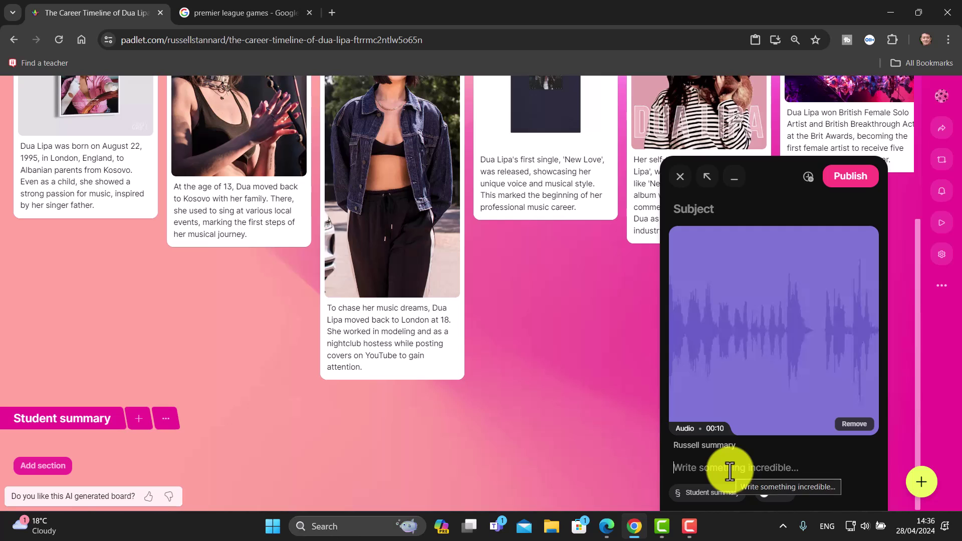
click(851, 178)
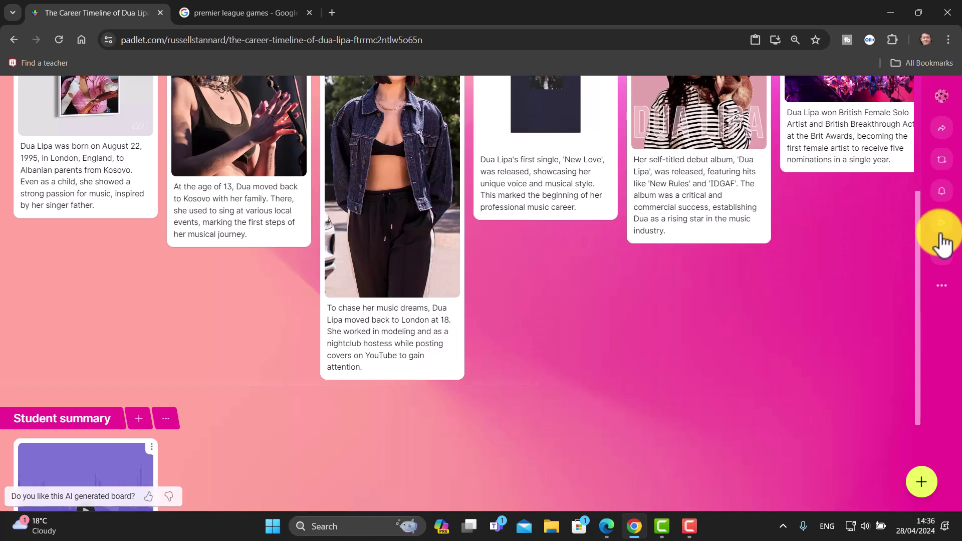
drag(923, 236, 926, 325)
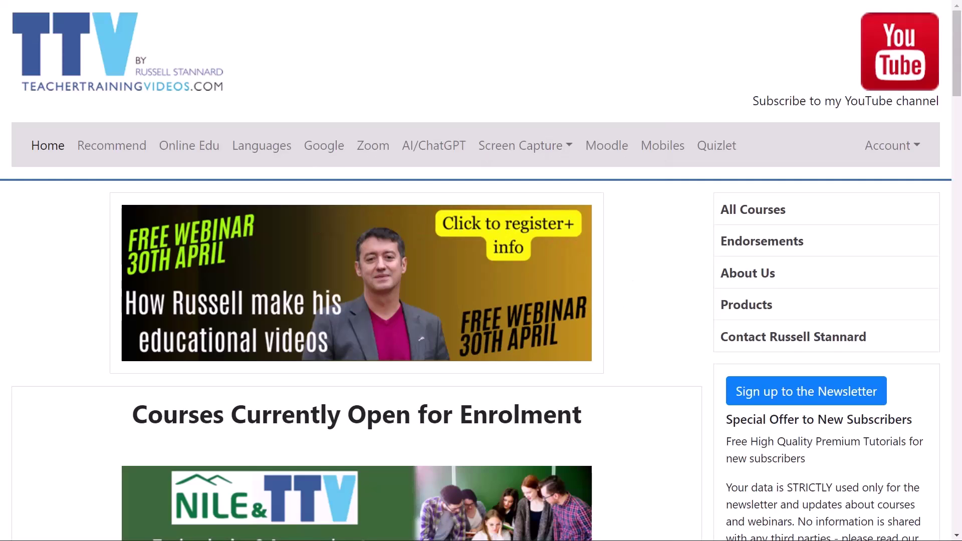
Step: Look through the TeacherTrainingVideos home page and the recent posts on the Teacher Training Videos Patreon page
scroll(480, 271, down, 8)
scroll(801, 261, down, 2)
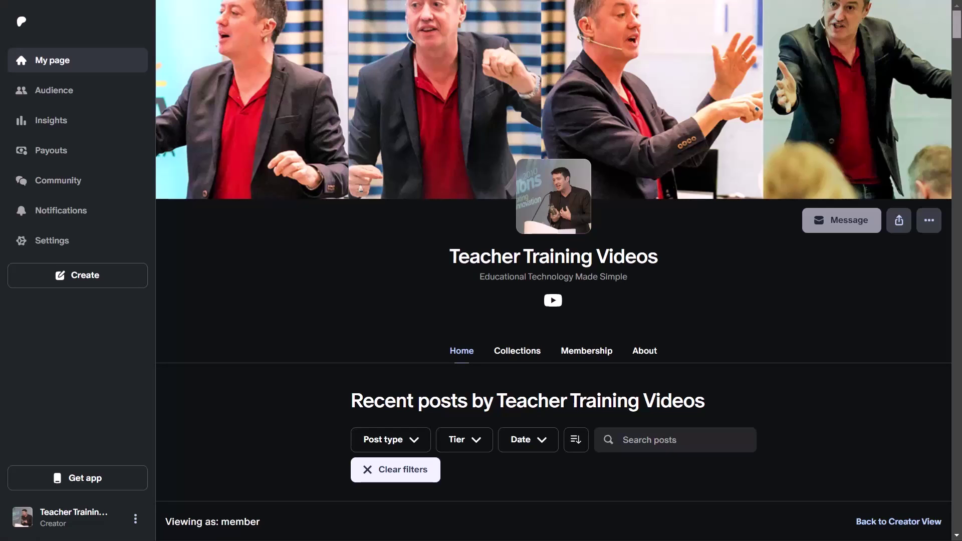
scroll(553, 250, down, 10)
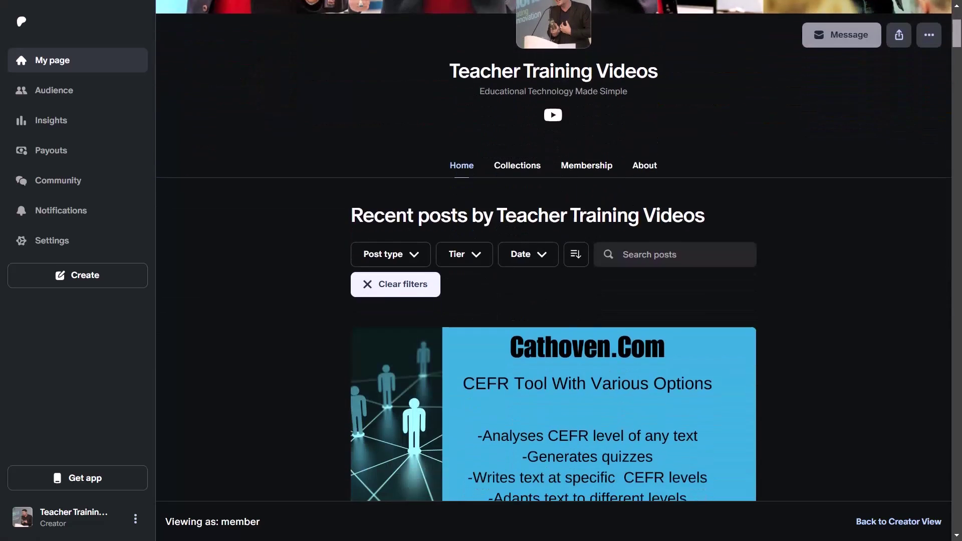
scroll(553, 250, down, 9)
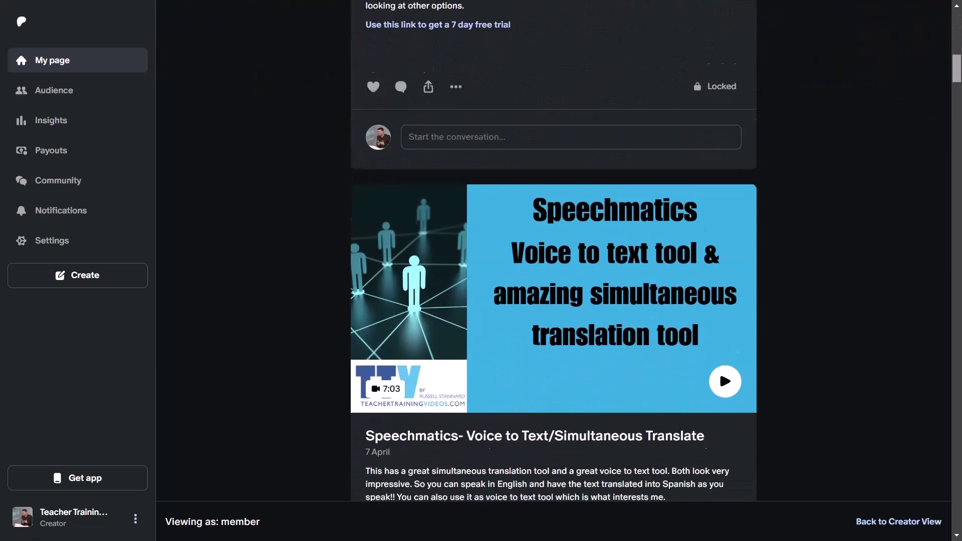
scroll(553, 250, down, 10)
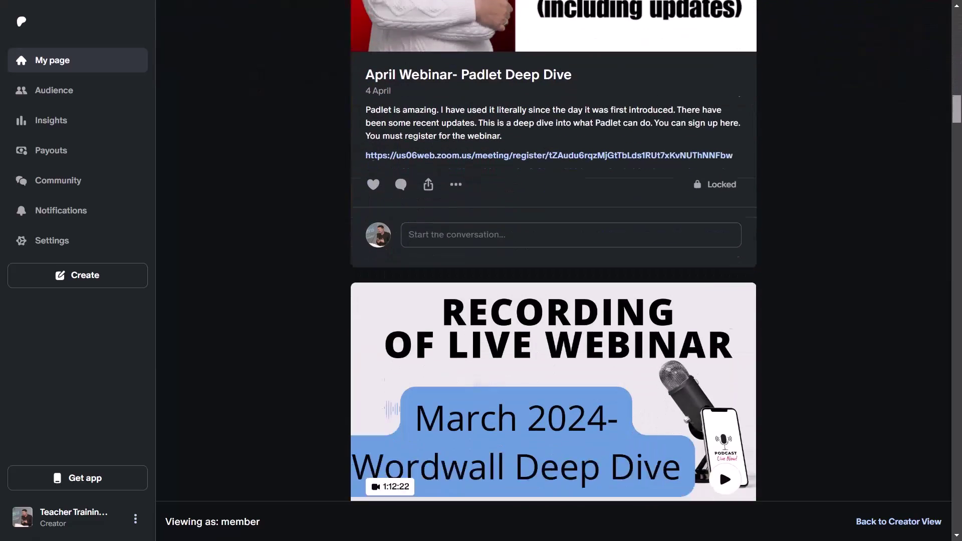
scroll(553, 250, down, 5)
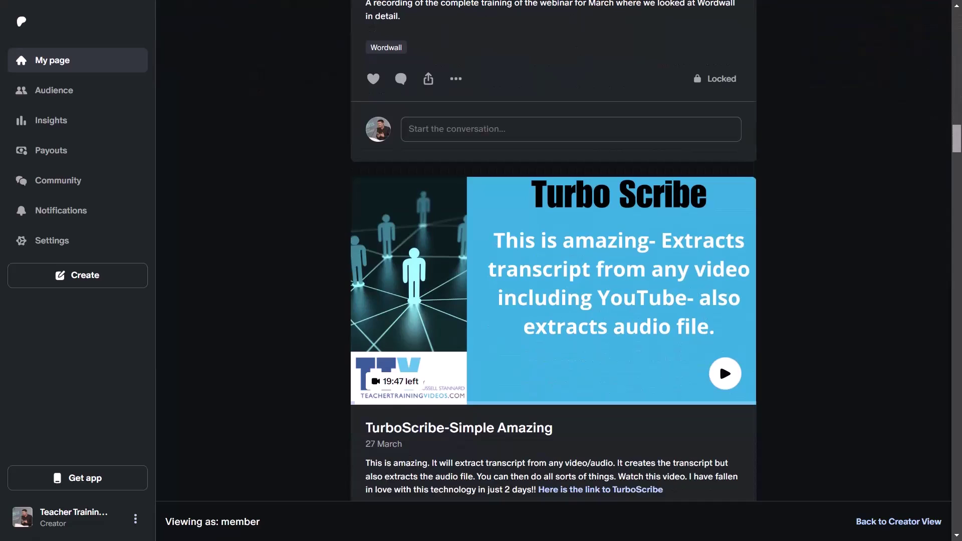